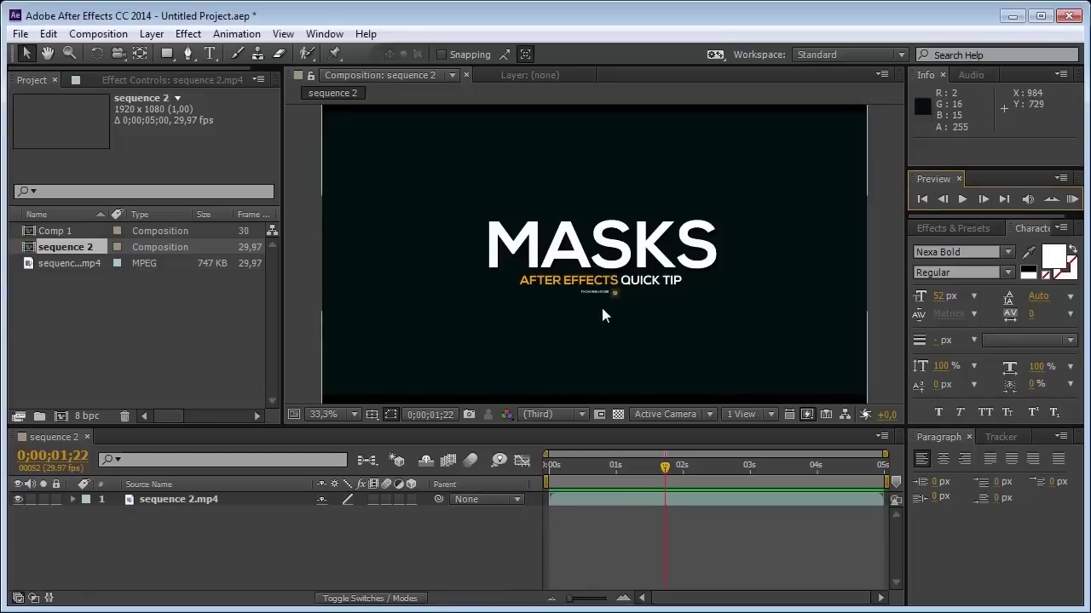
Preview the finished title animation, then start a new project without saving the old one.
left_click(1072, 198)
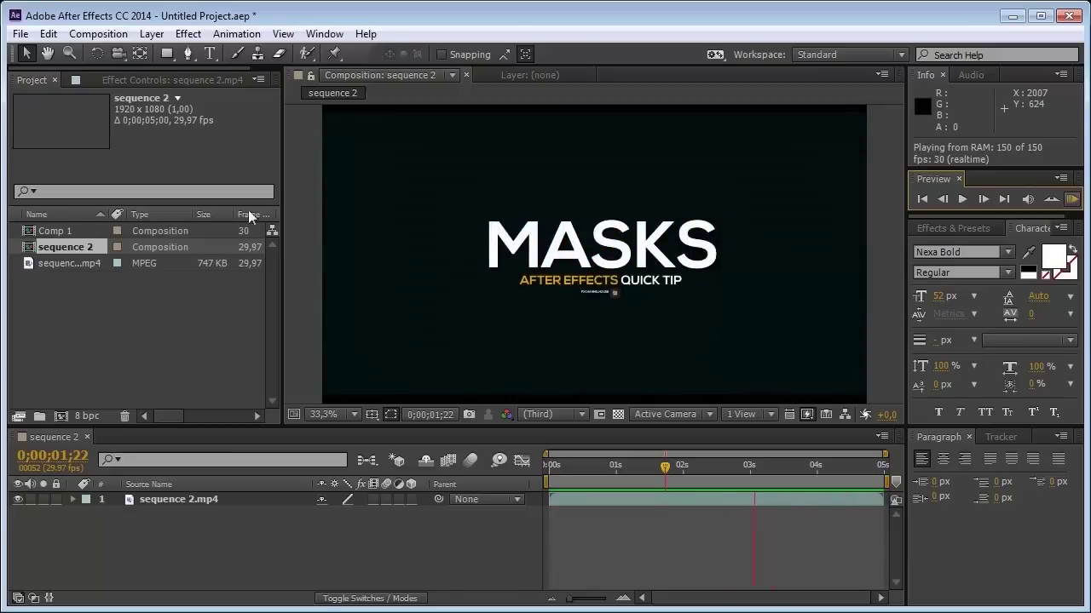
key("space")
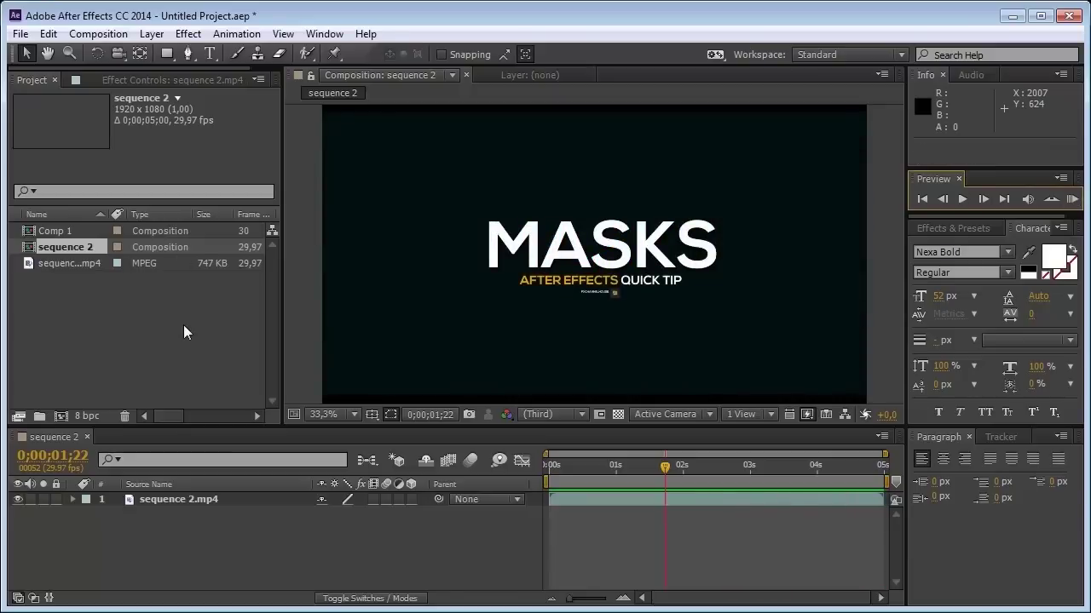
left_click(20, 34)
mouse_move(34, 52)
left_click(260, 54)
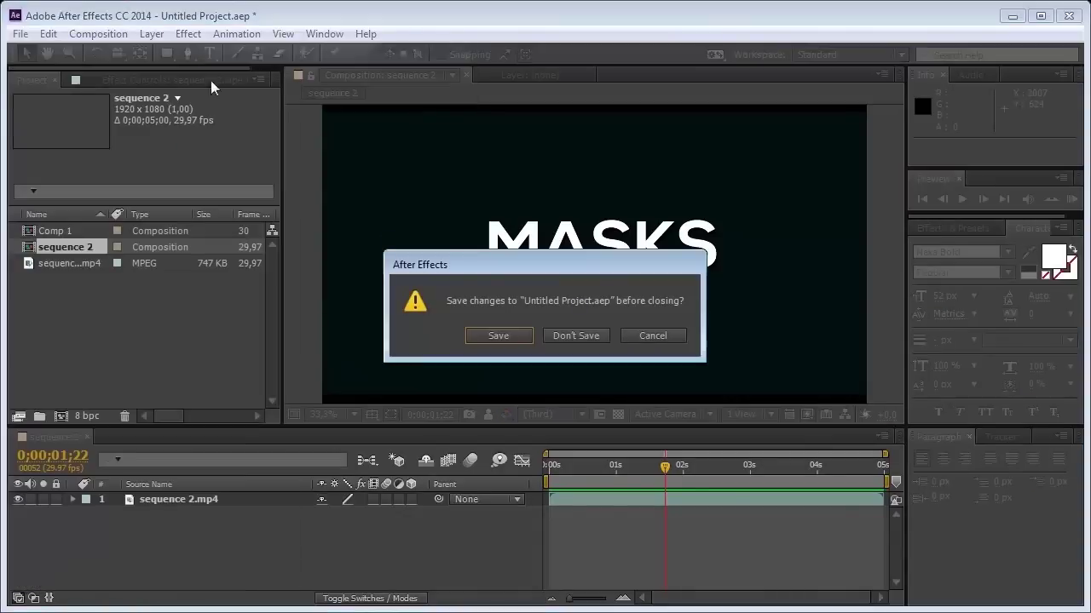
left_click(576, 336)
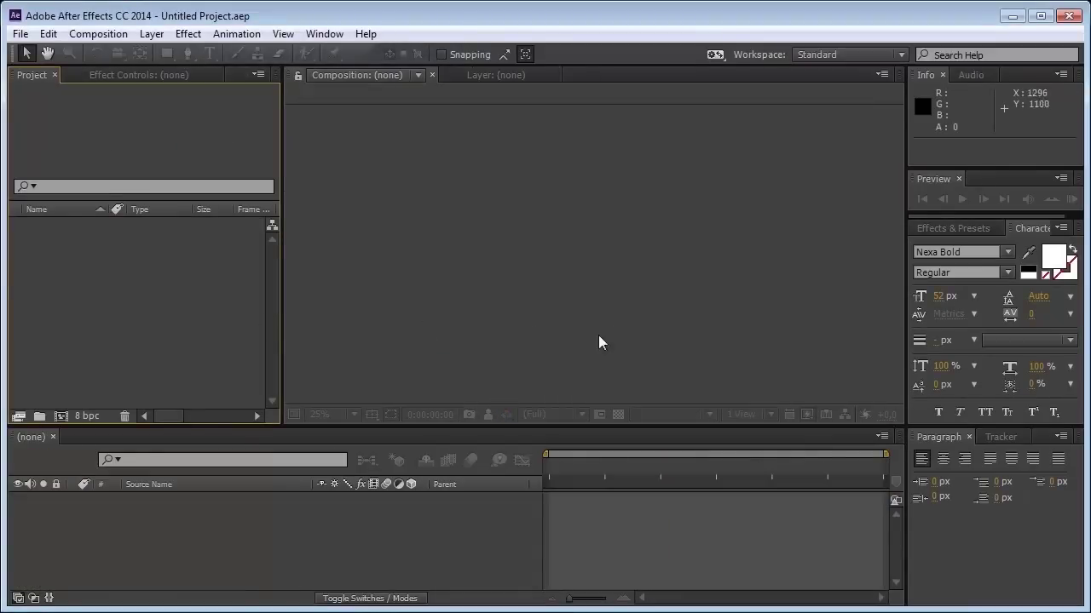
Create Comp 1 at 1920×1080, 30 fps, with a duration of 0:00:07:00.
left_click(99, 34)
left_click(117, 51)
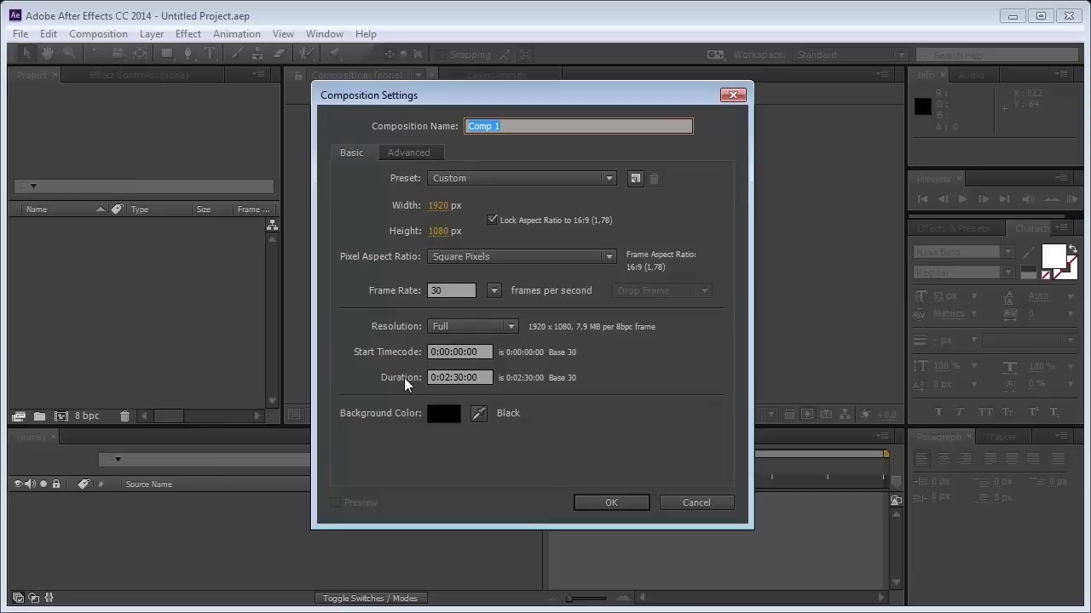
left_click(447, 376)
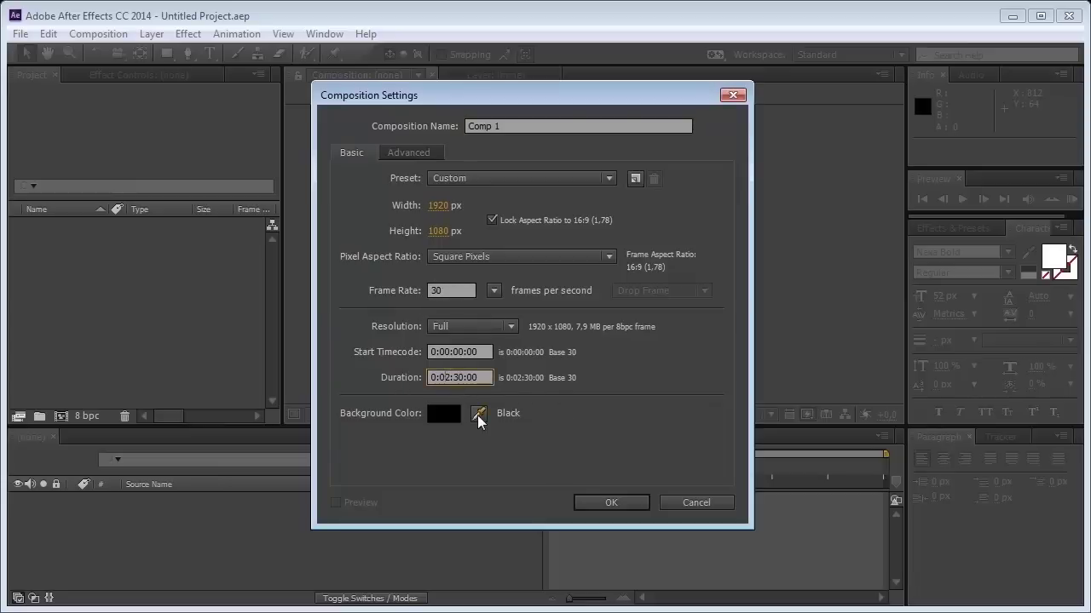
key("BackSpace")
type("0")
key("BackSpace")
type("7")
left_click(580, 497)
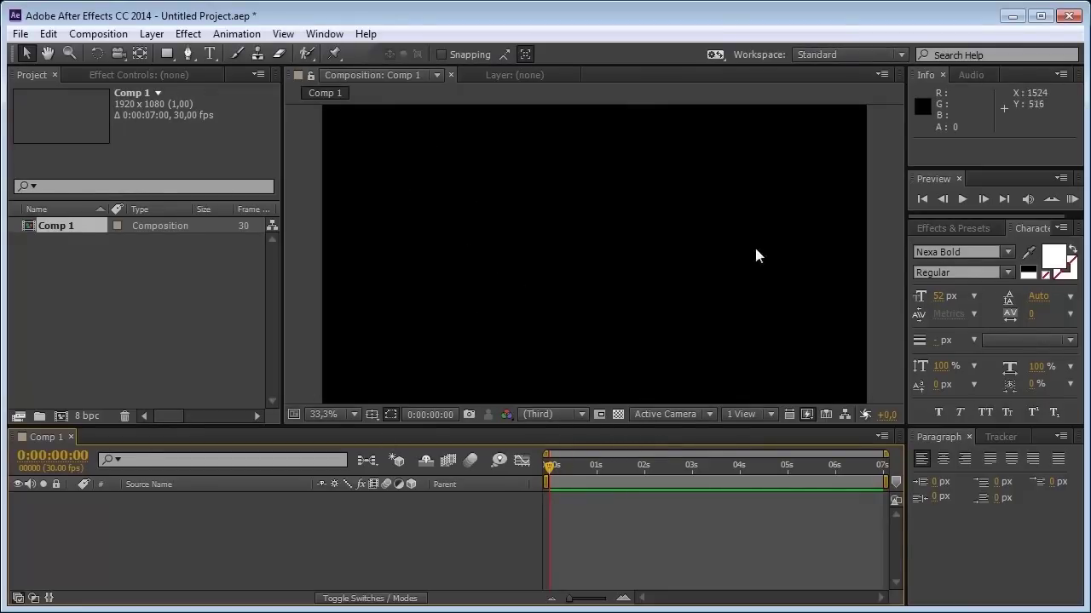
Add the full-frame dark cyan (#0B3129) solid Dark Cyan Solid 1 and enlarge the viewer.
left_click(151, 34)
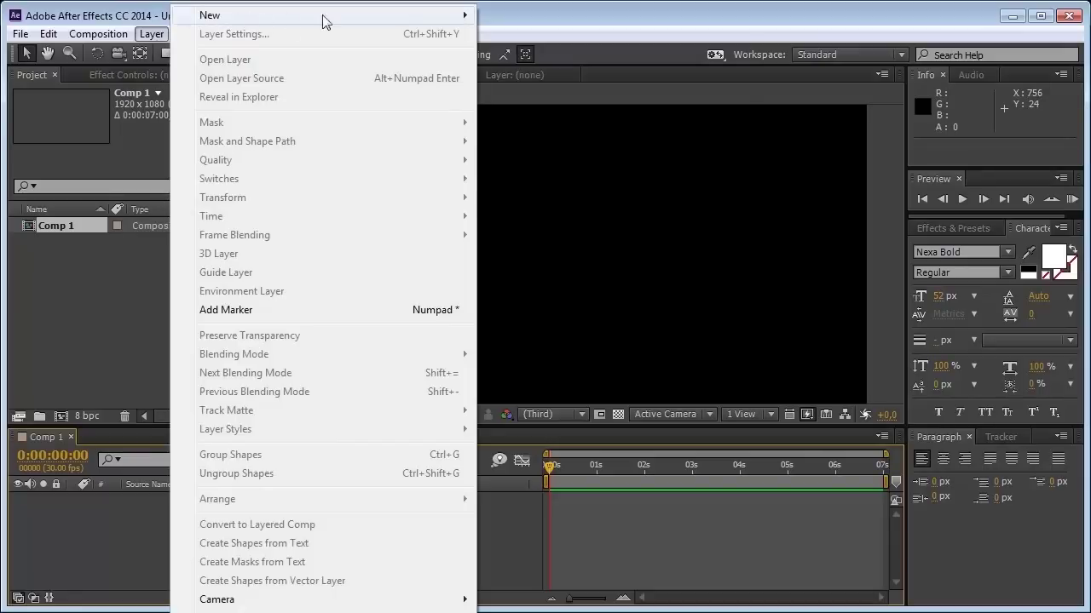
mouse_move(328, 15)
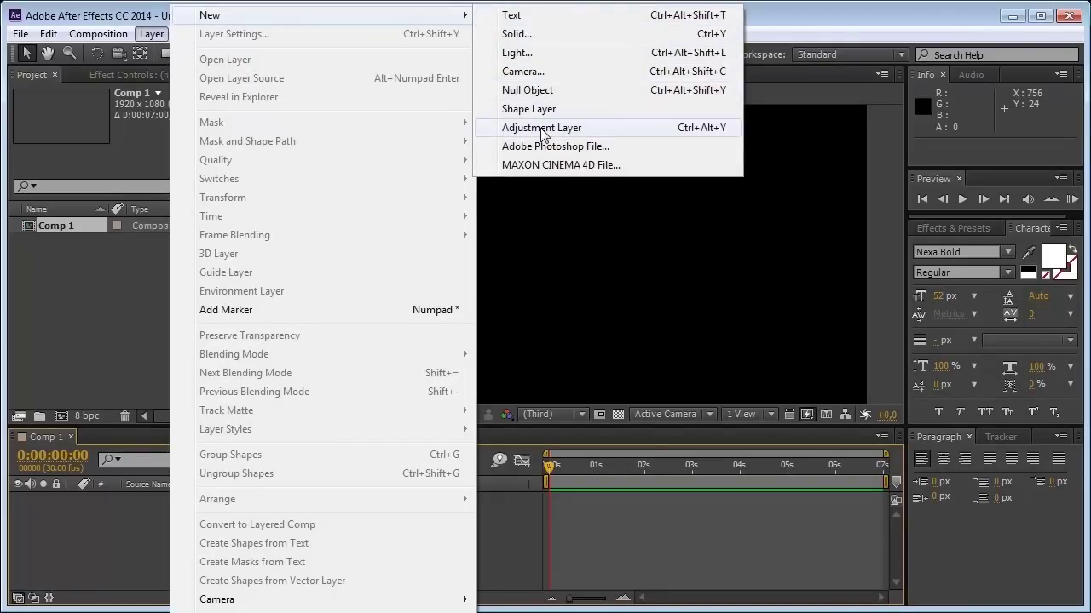
left_click(516, 33)
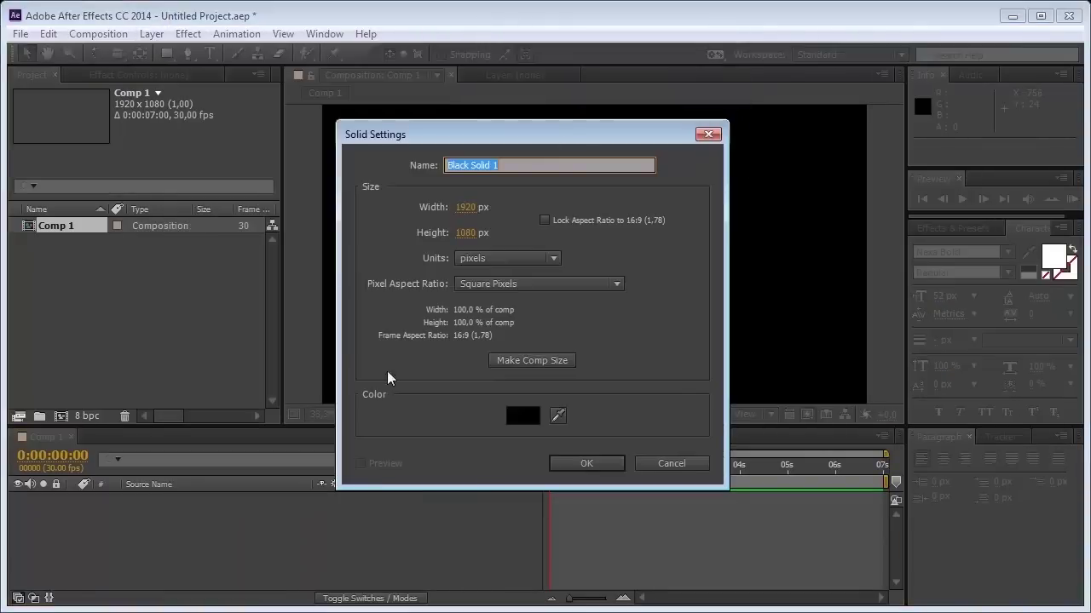
left_click(516, 416)
left_click_drag(878, 449, 808, 538)
left_click(910, 471)
left_click(1010, 357)
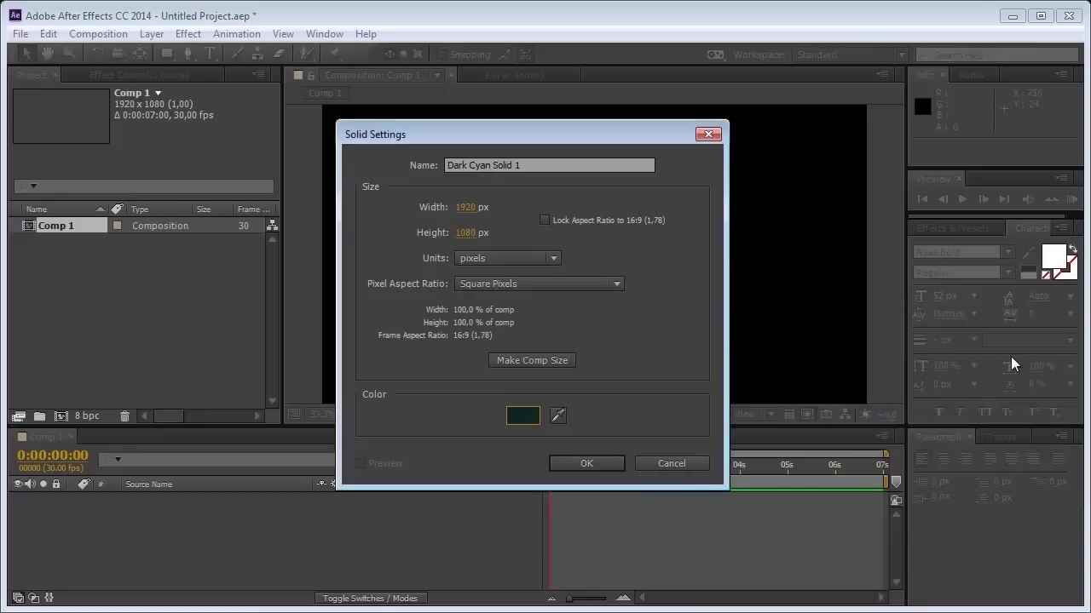
left_click(614, 461)
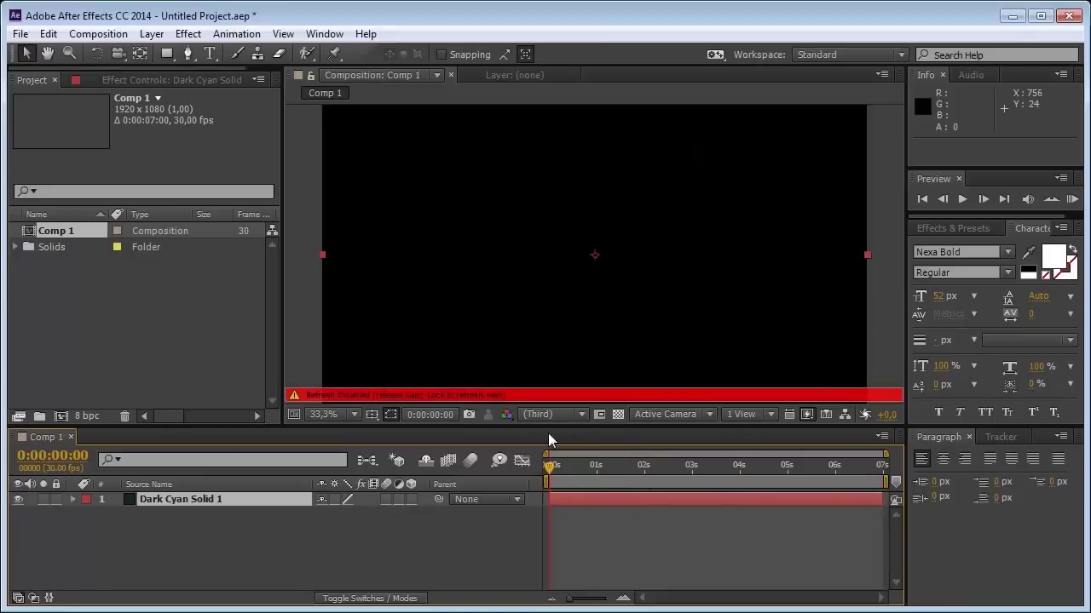
key("Caps_Lock")
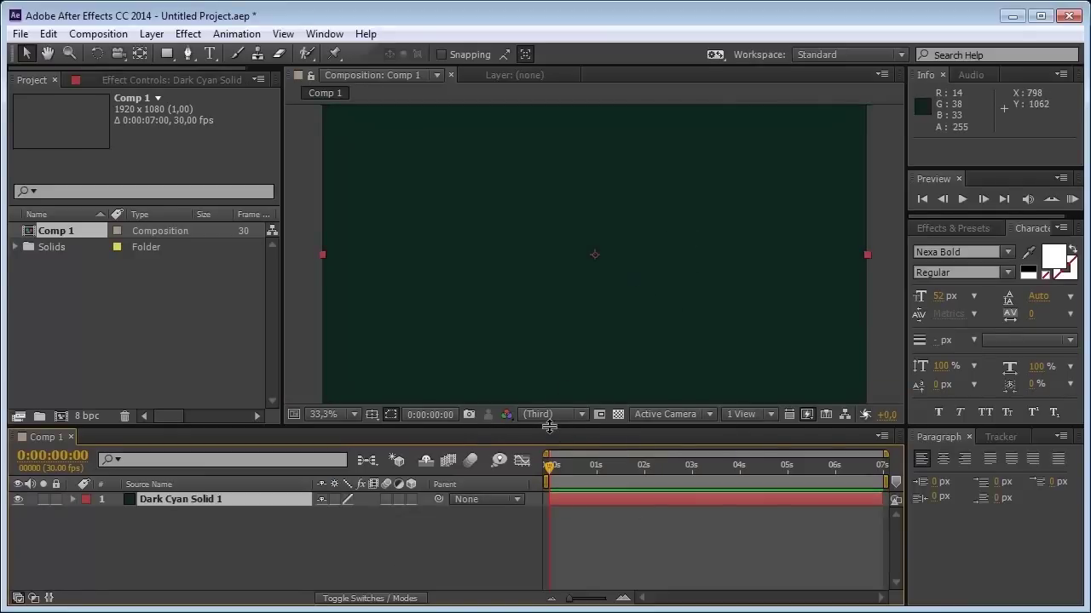
left_click_drag(549, 431, 552, 451)
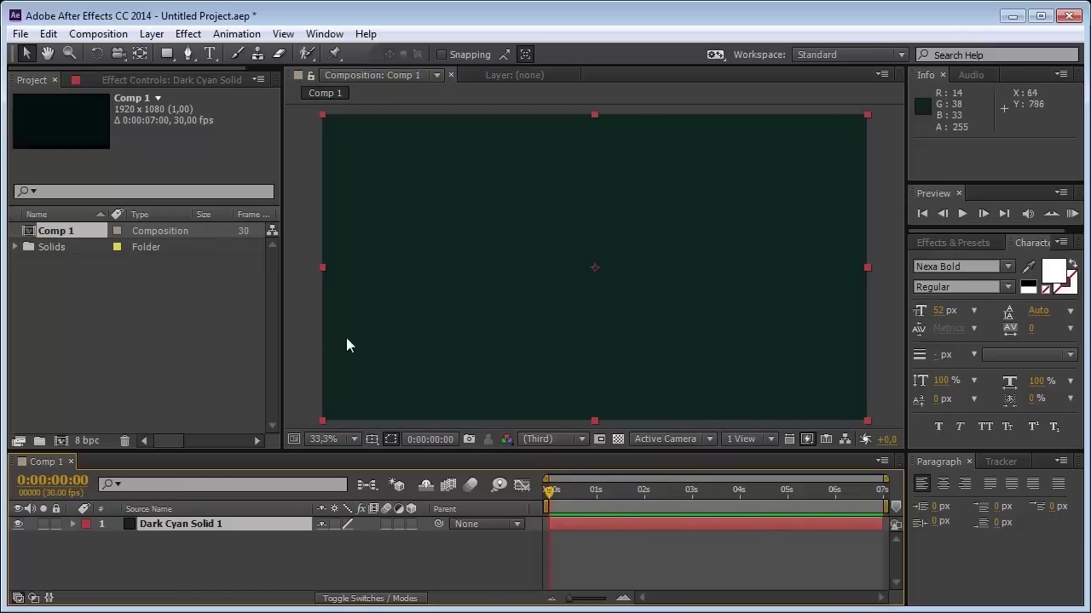
Add a new text layer reading MASK in capitals.
left_click(150, 36)
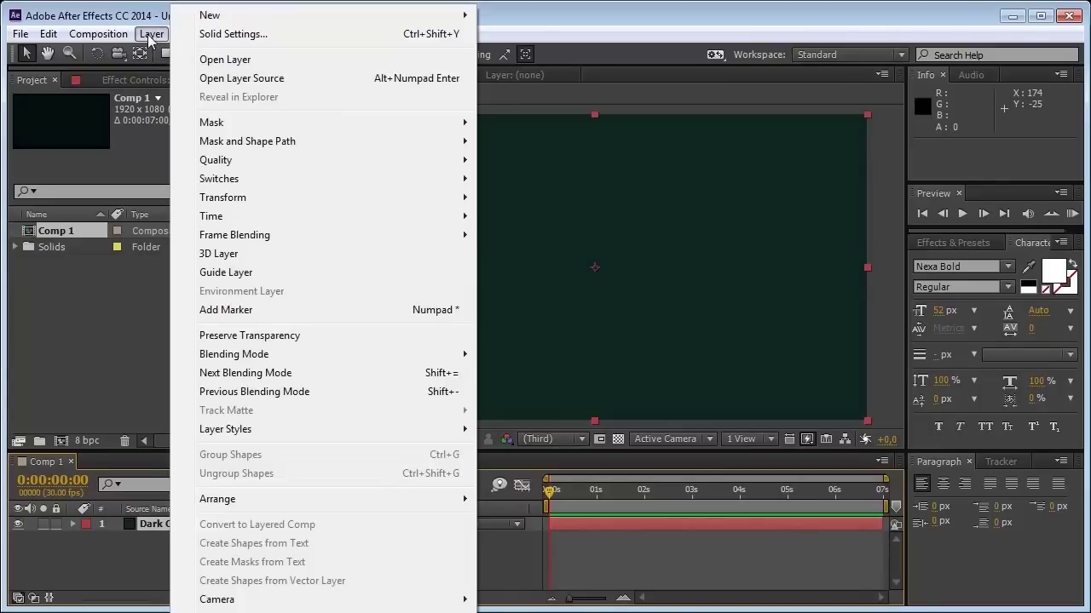
mouse_move(406, 16)
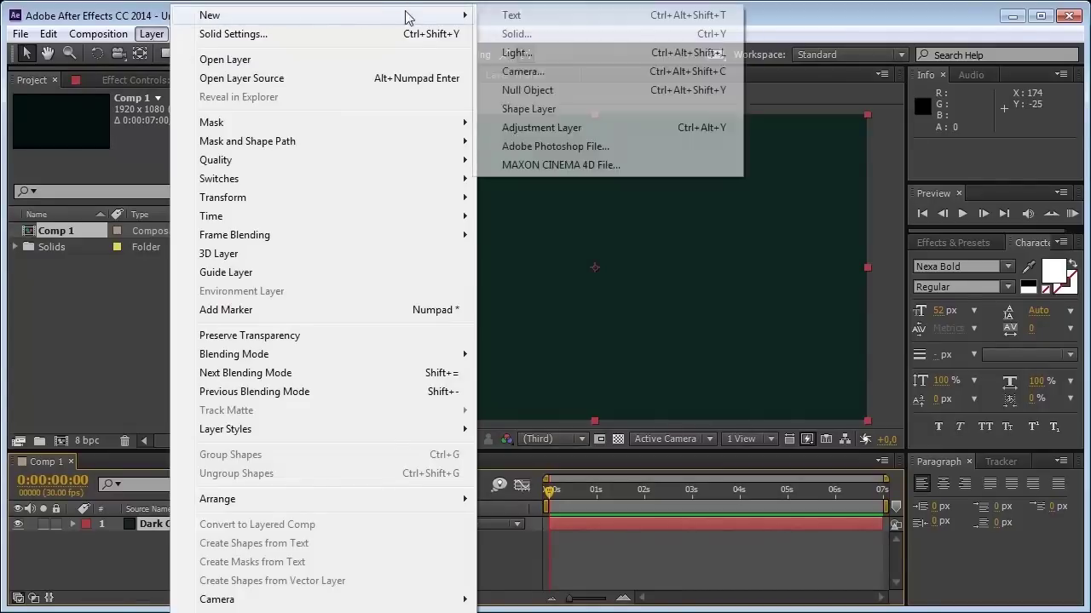
left_click(511, 15)
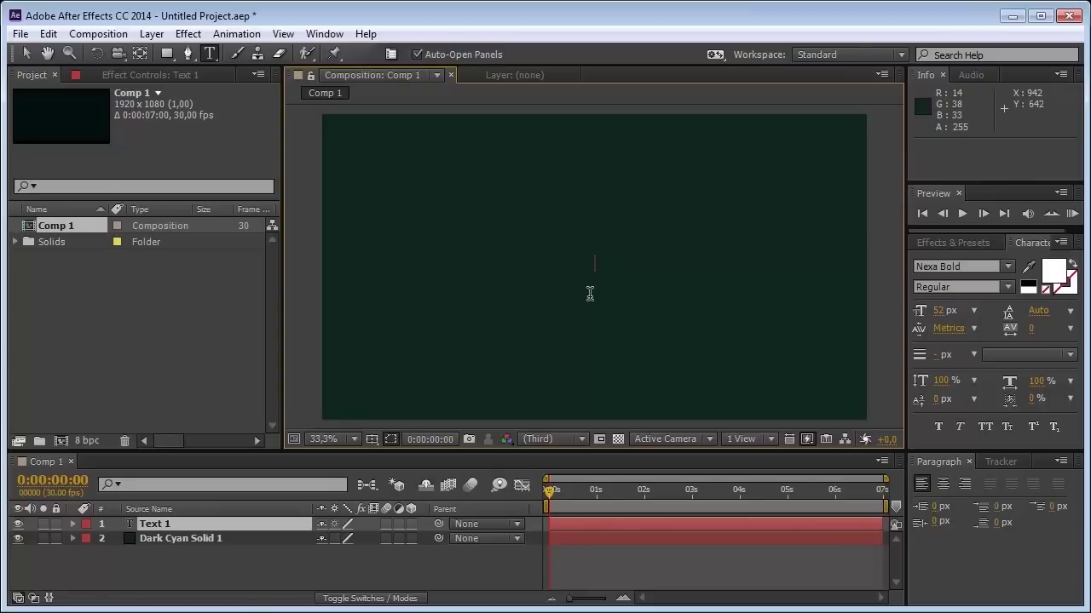
type("ma")
key("BackSpace")
key("BackSpace")
type("MASK")
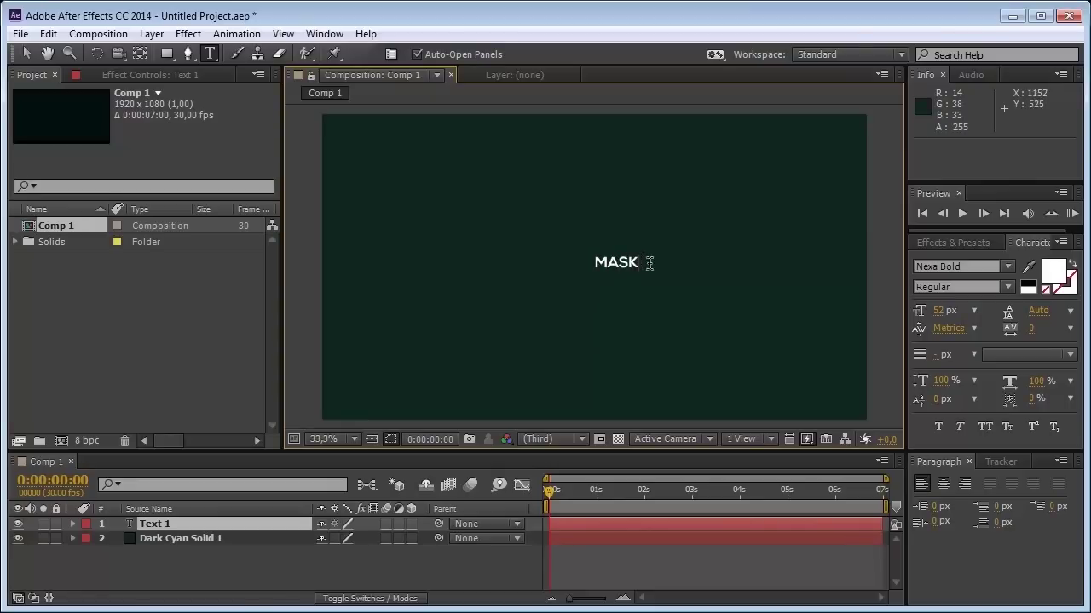
Set the MASK text to 227 px and move it to the comp centre.
left_click_drag(646, 260, 558, 262)
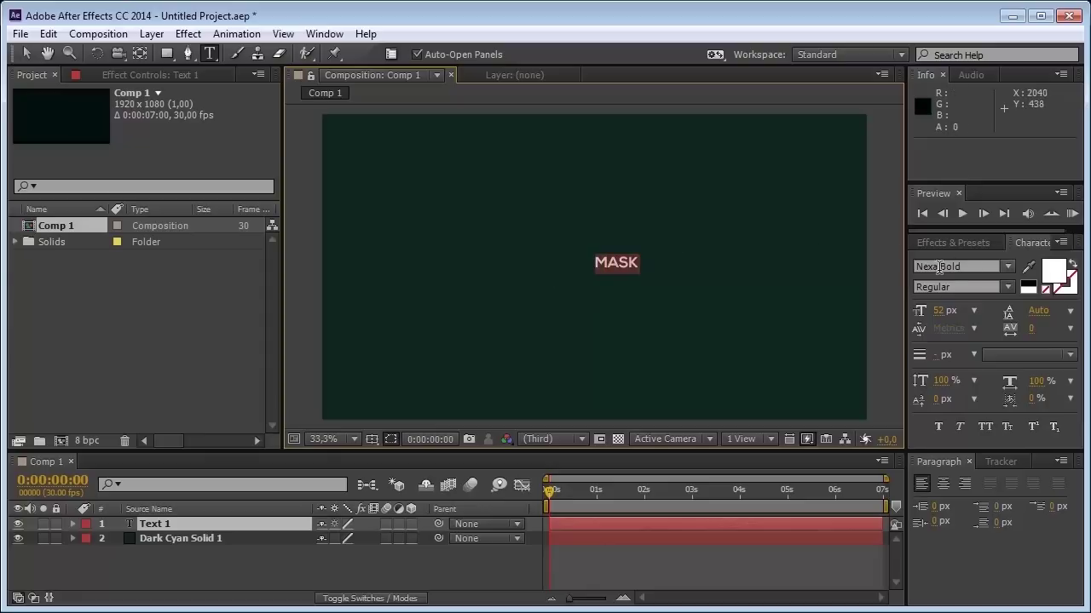
left_click_drag(939, 317, 967, 317)
left_click(26, 53)
key("Caps_Lock")
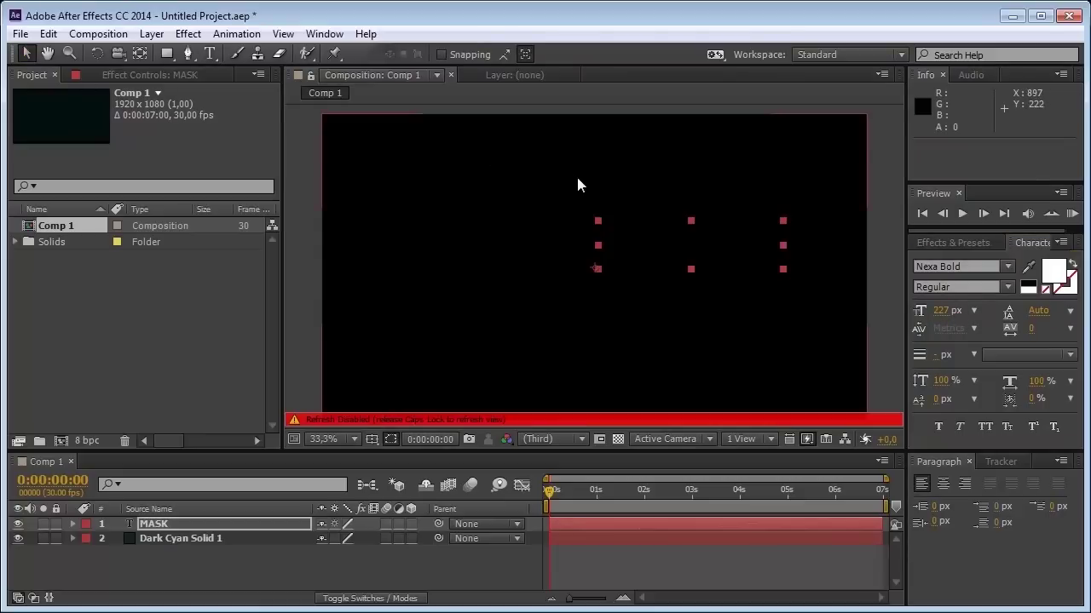
key("Caps_Lock")
left_click_drag(727, 258, 640, 274)
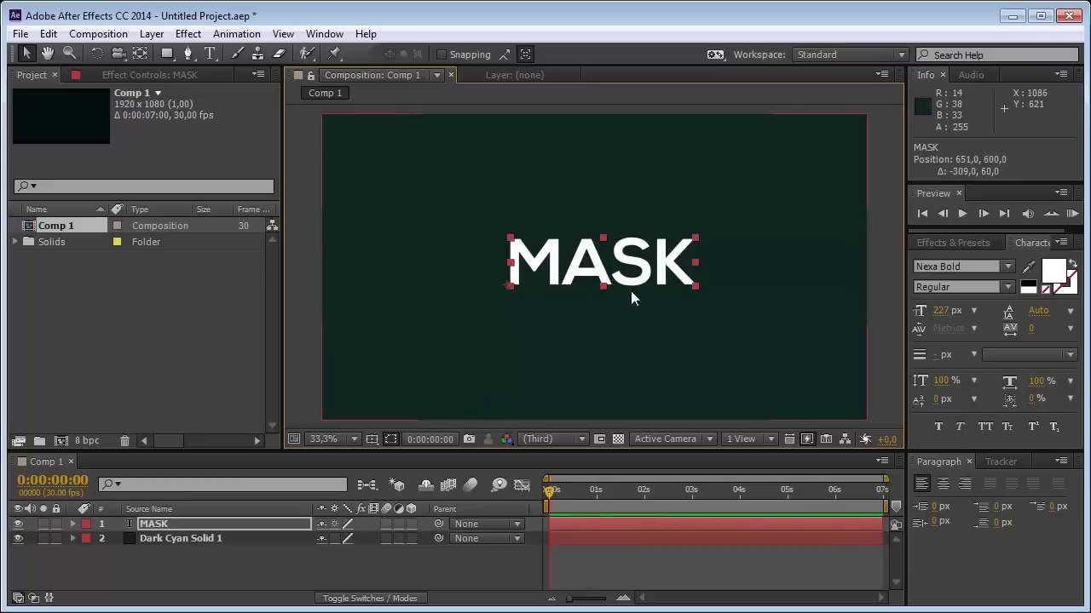
Add a new rectangular mask to the MASK text layer.
left_click(166, 521)
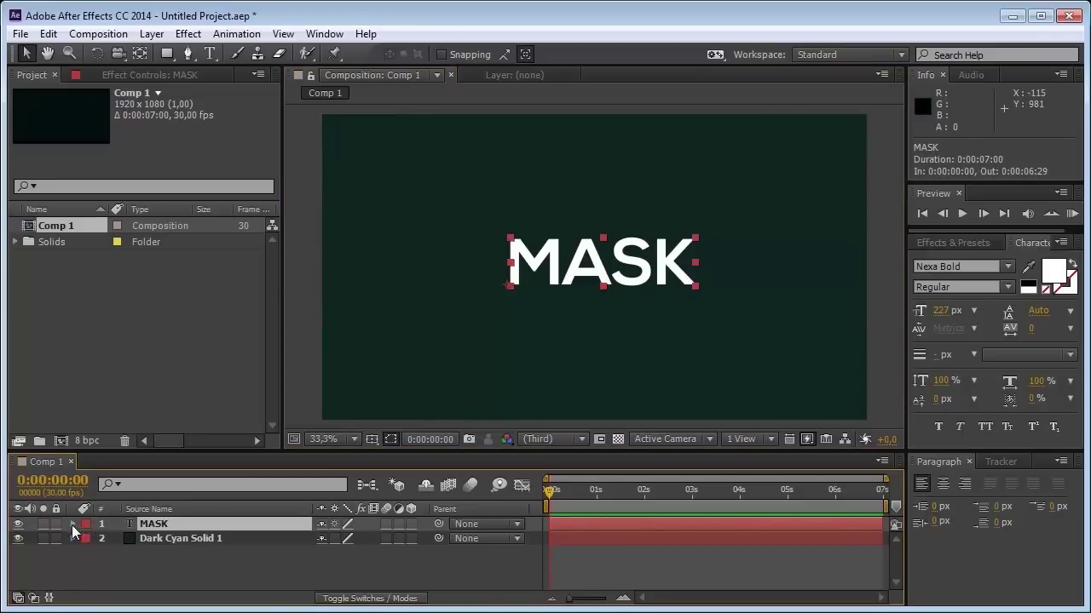
left_click(72, 524)
right_click(157, 525)
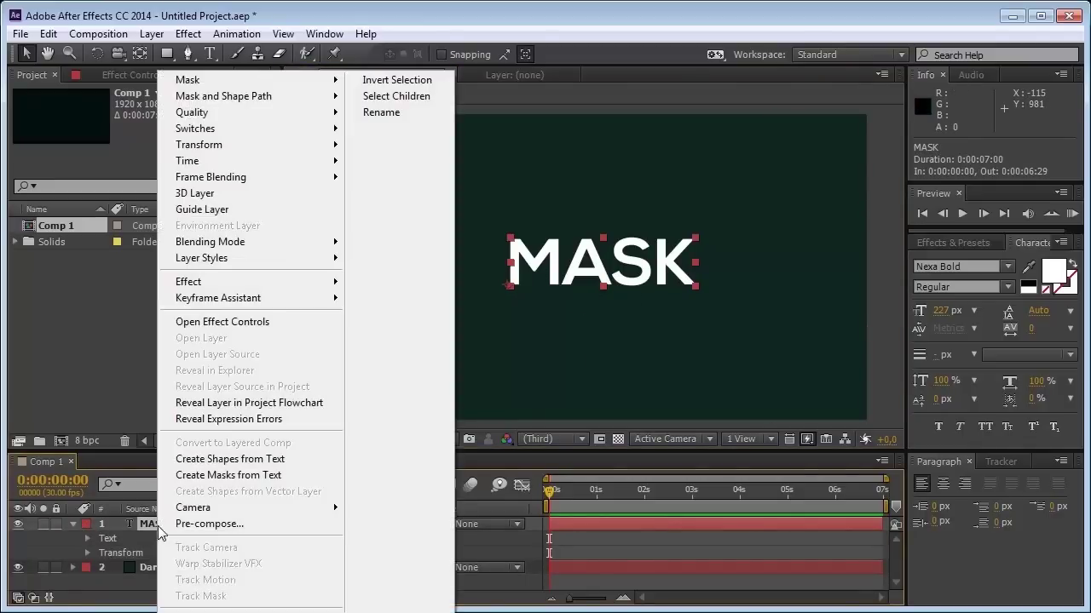
mouse_move(269, 81)
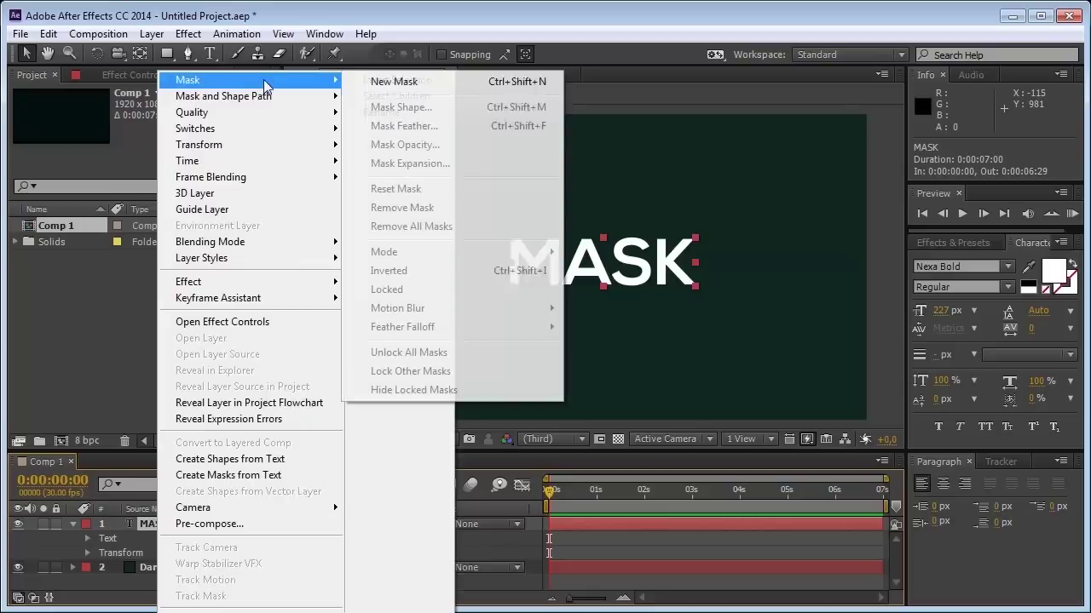
left_click(385, 83)
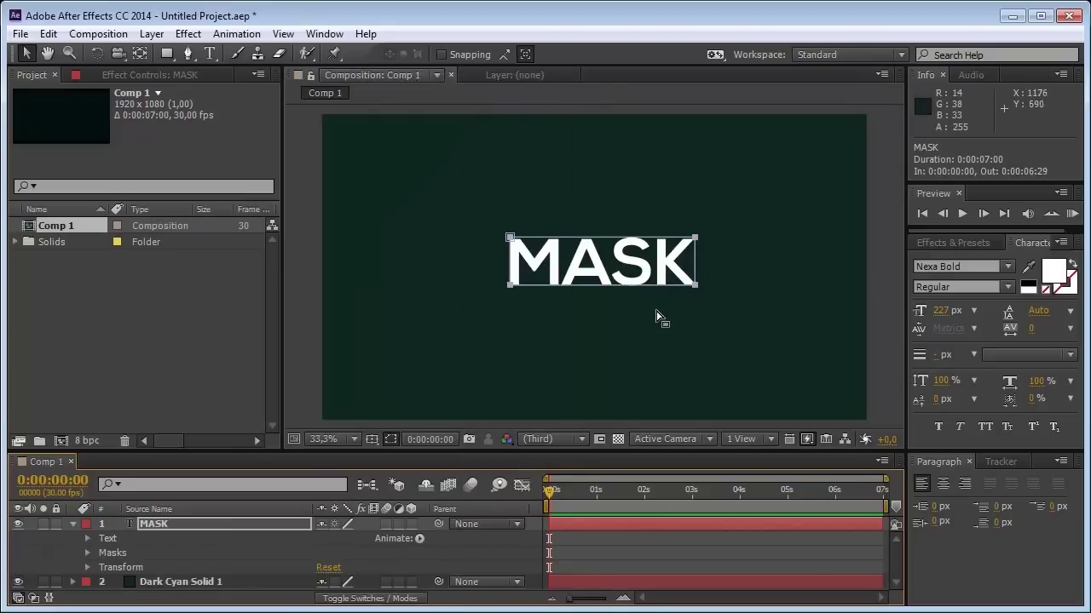
Stretch the mask's top, bottom, left and right edges so it frames the whole word.
double_click(510, 239)
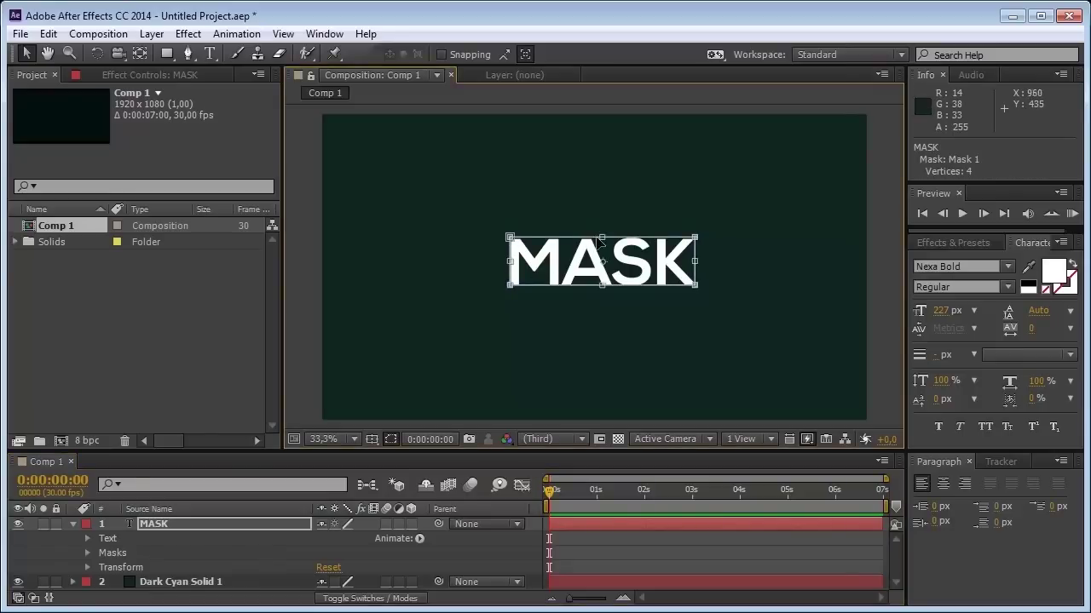
left_click_drag(602, 238, 602, 230)
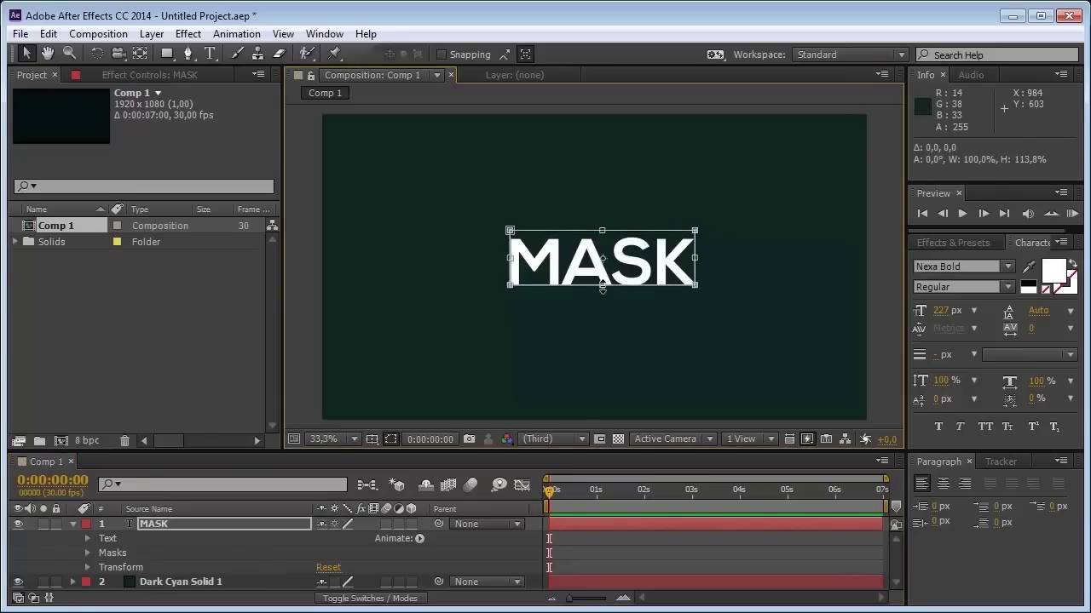
left_click_drag(602, 287, 605, 300)
left_click_drag(695, 263, 713, 263)
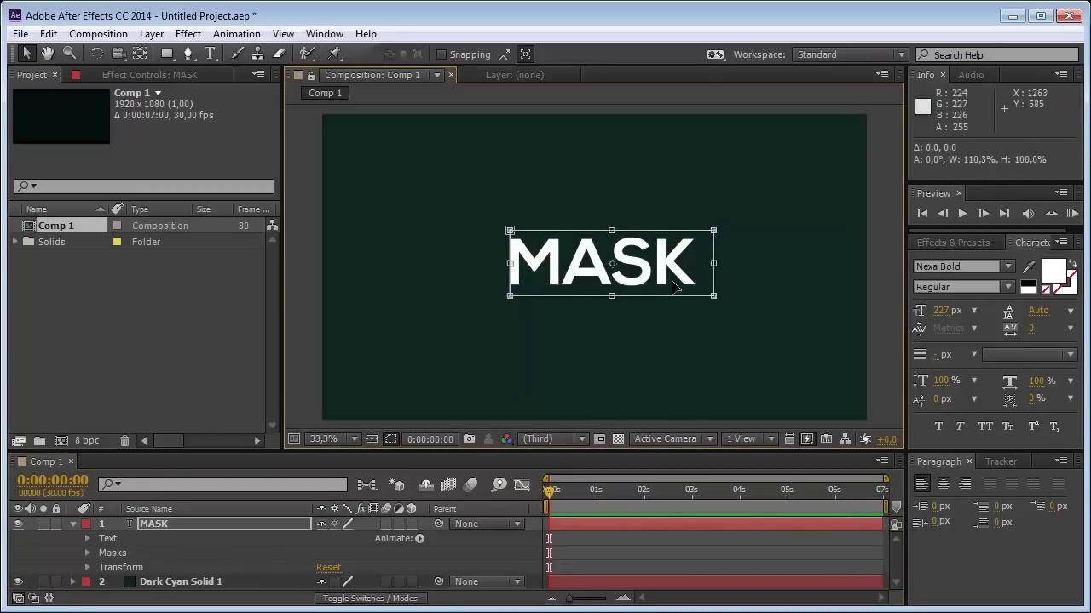
left_click_drag(505, 265, 498, 264)
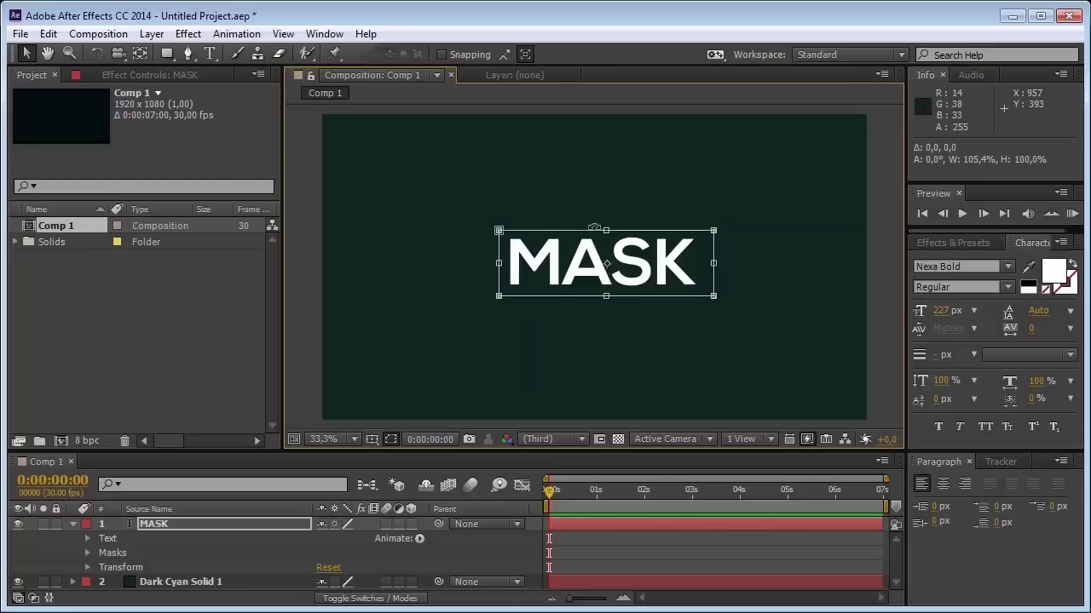
left_click_drag(605, 230, 606, 222)
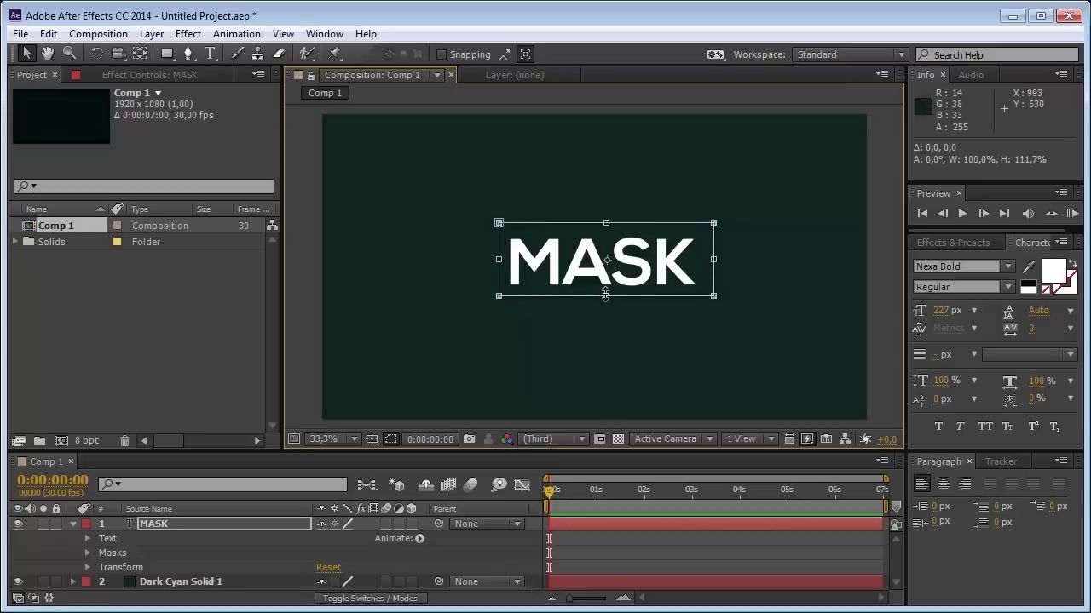
left_click_drag(605, 295, 605, 298)
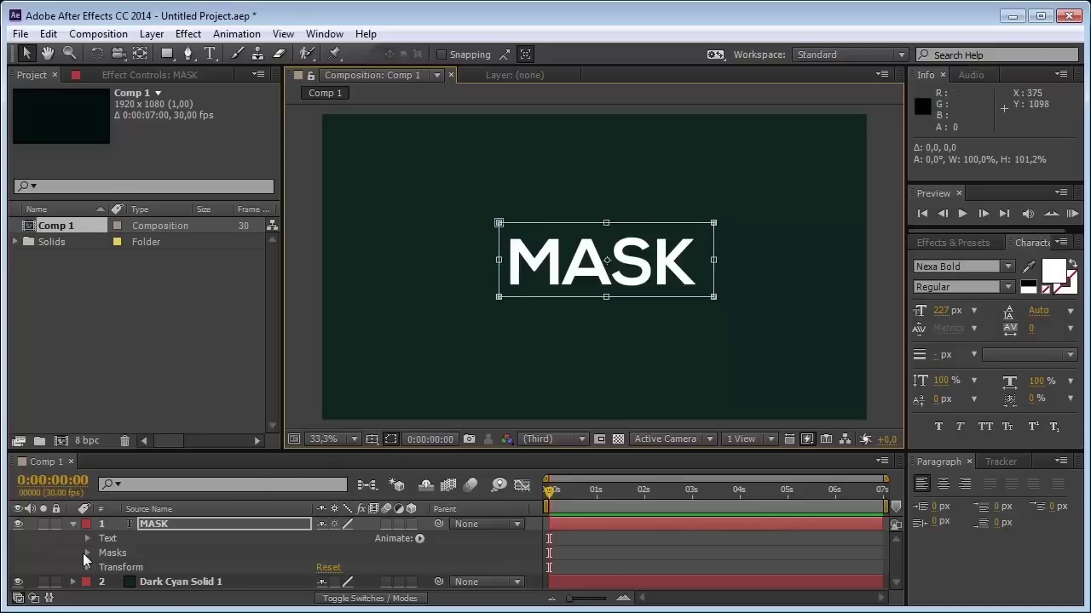
Slide Mask 1 right off the word and keyframe its Mask Path at 0 seconds.
left_click(88, 553)
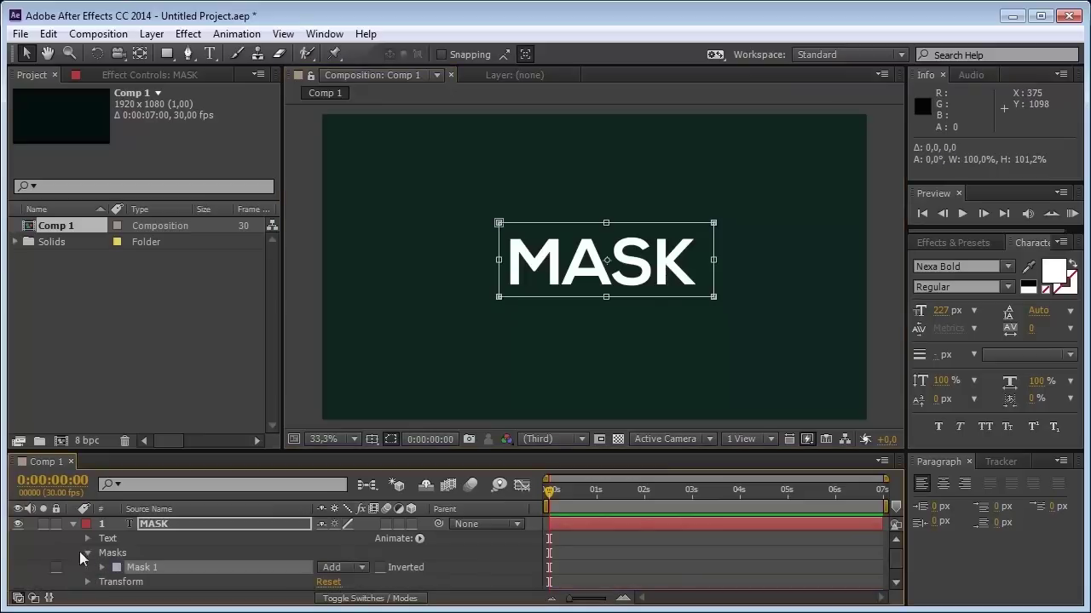
left_click(103, 567)
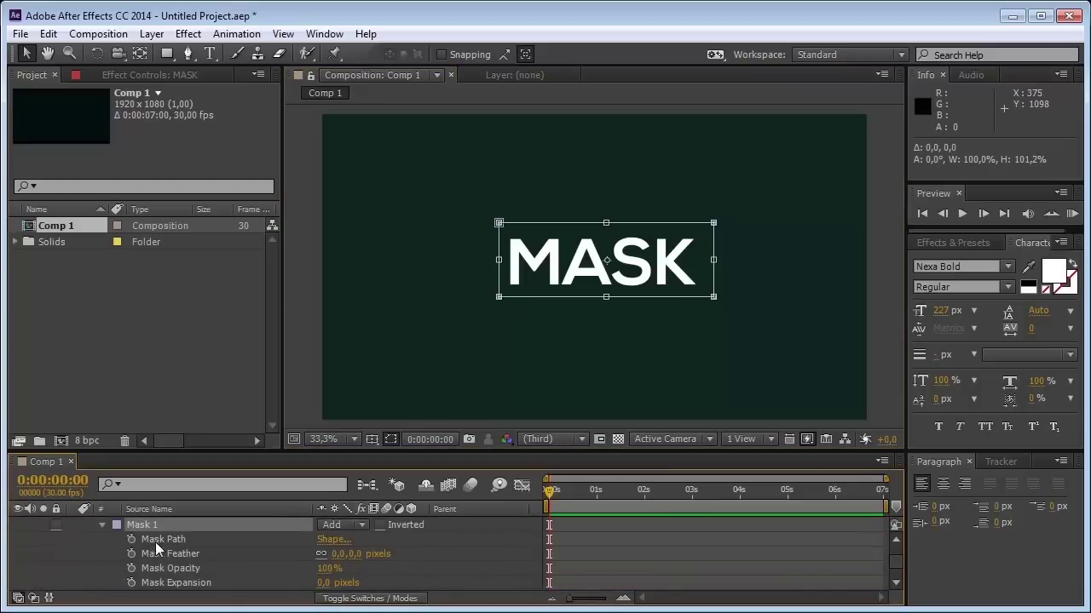
left_click(155, 542)
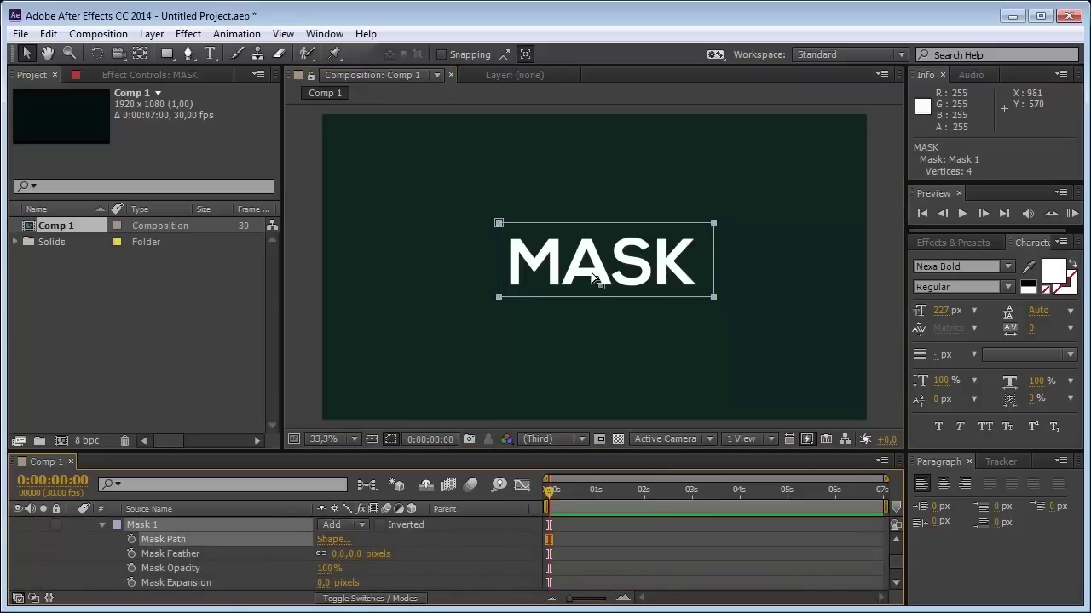
double_click(499, 223)
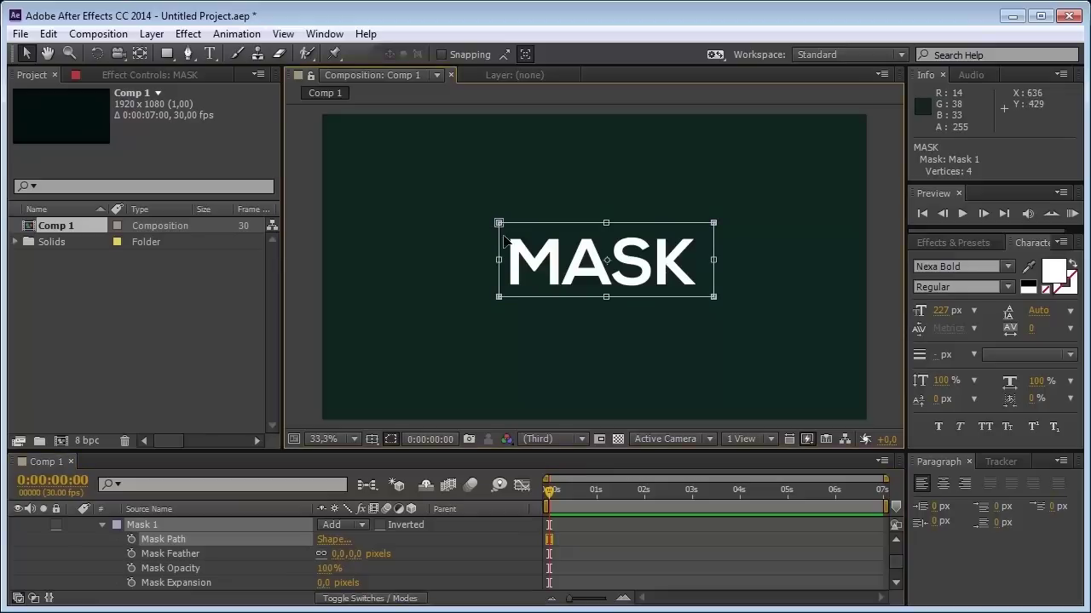
left_click_drag(562, 265, 762, 270)
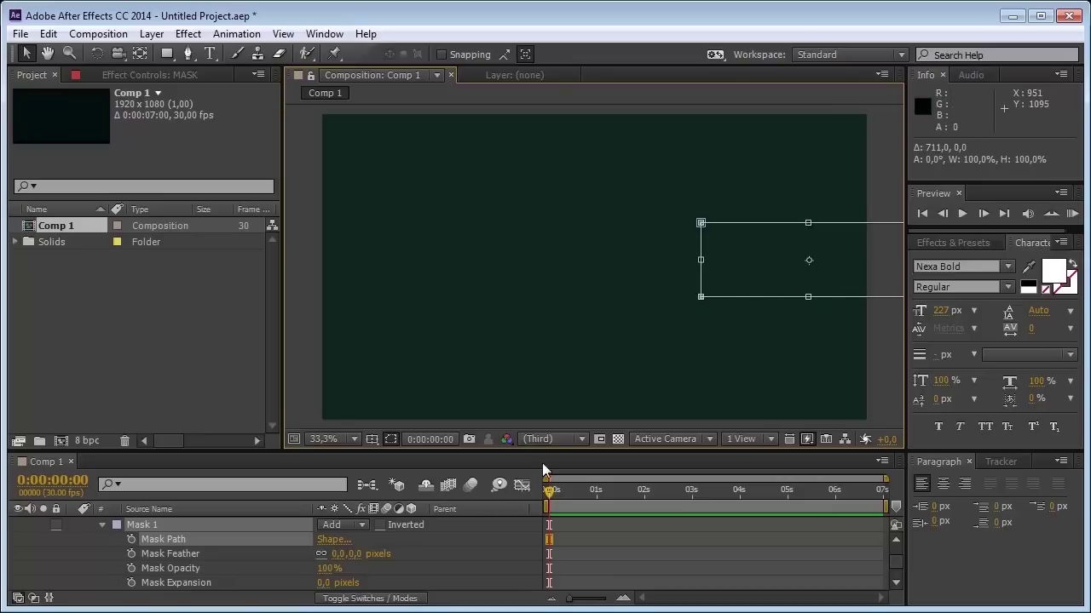
left_click(130, 539)
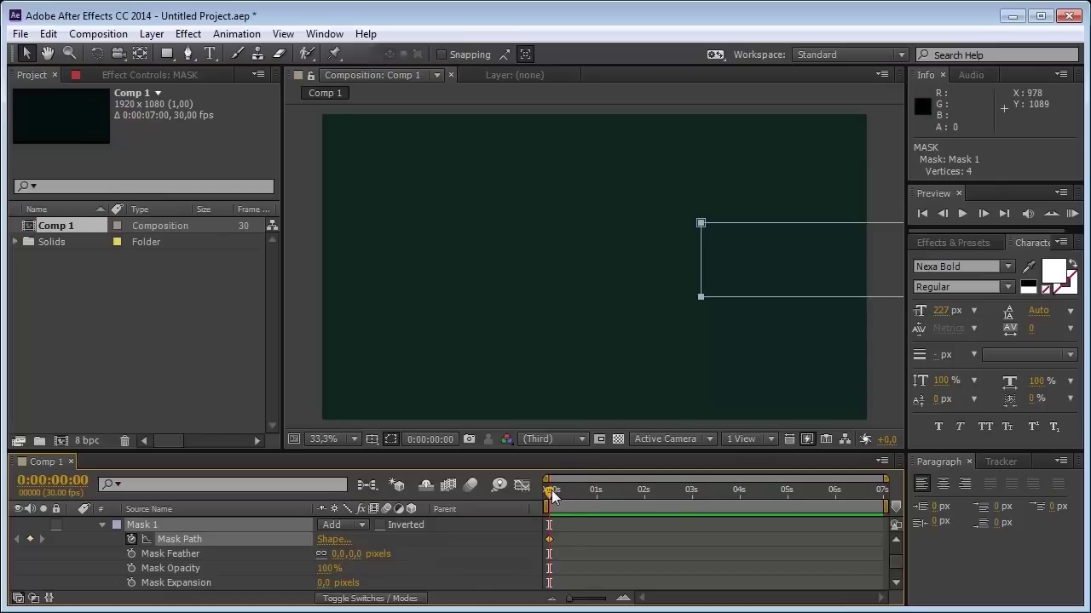
At 2 seconds, slide the mask back over MASK, then preview the reveal.
left_click_drag(552, 497, 644, 494)
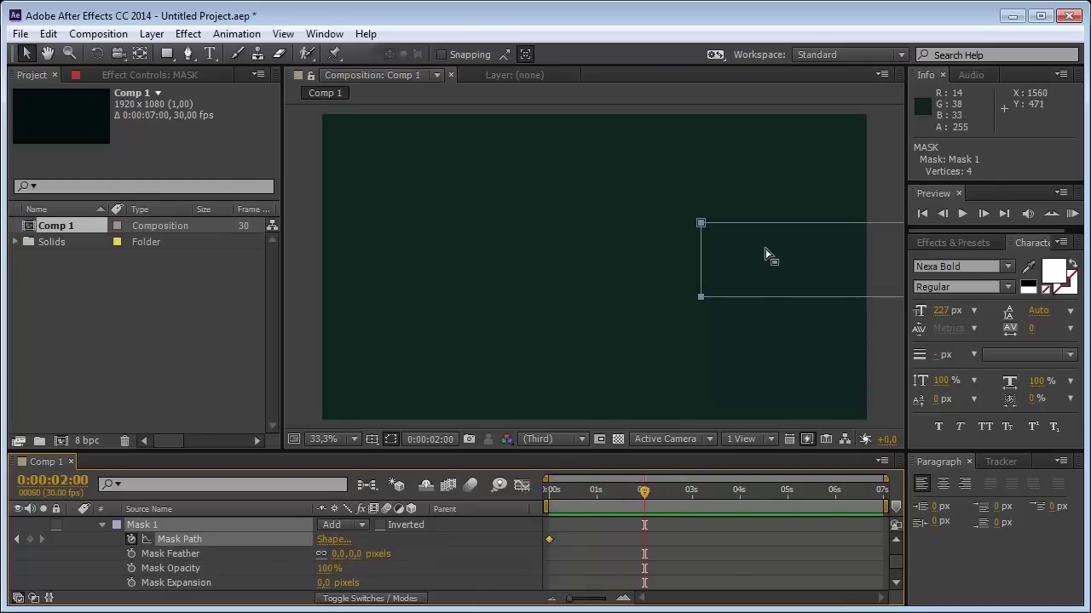
double_click(700, 224)
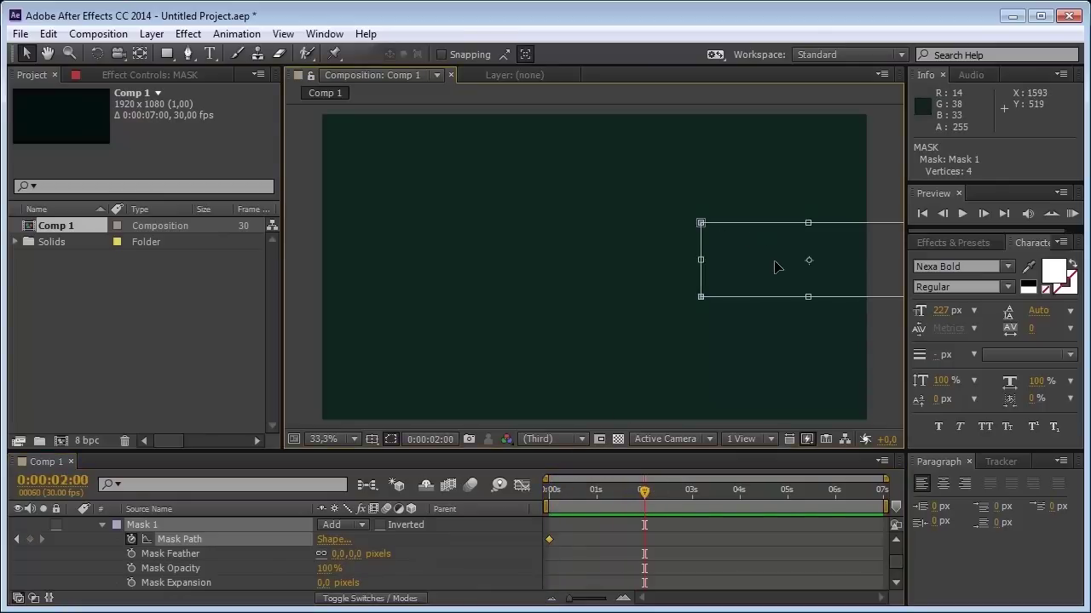
left_click_drag(774, 264, 572, 271)
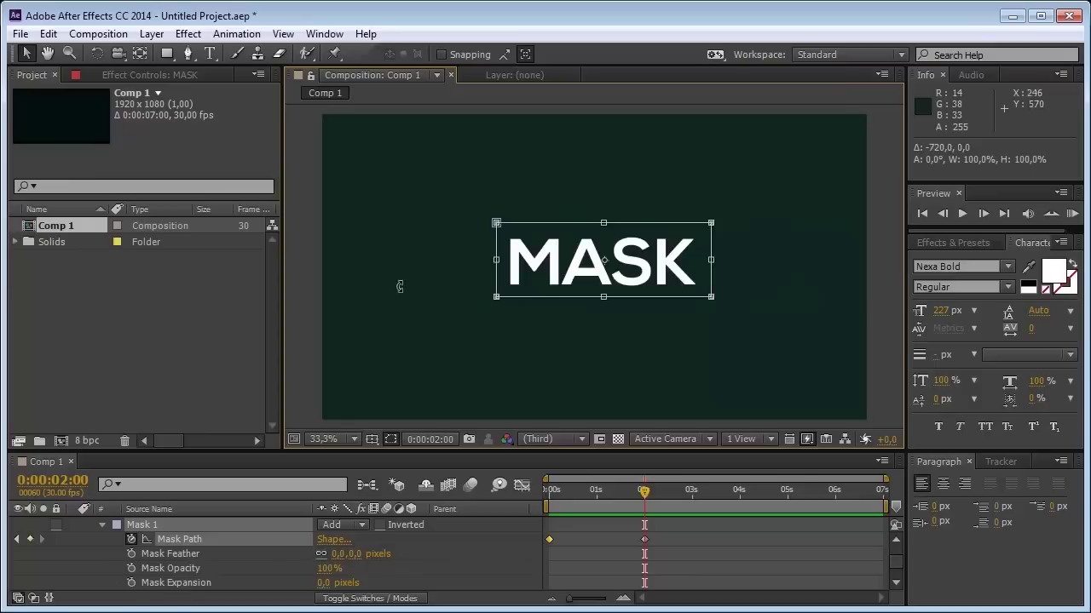
left_click(1072, 213)
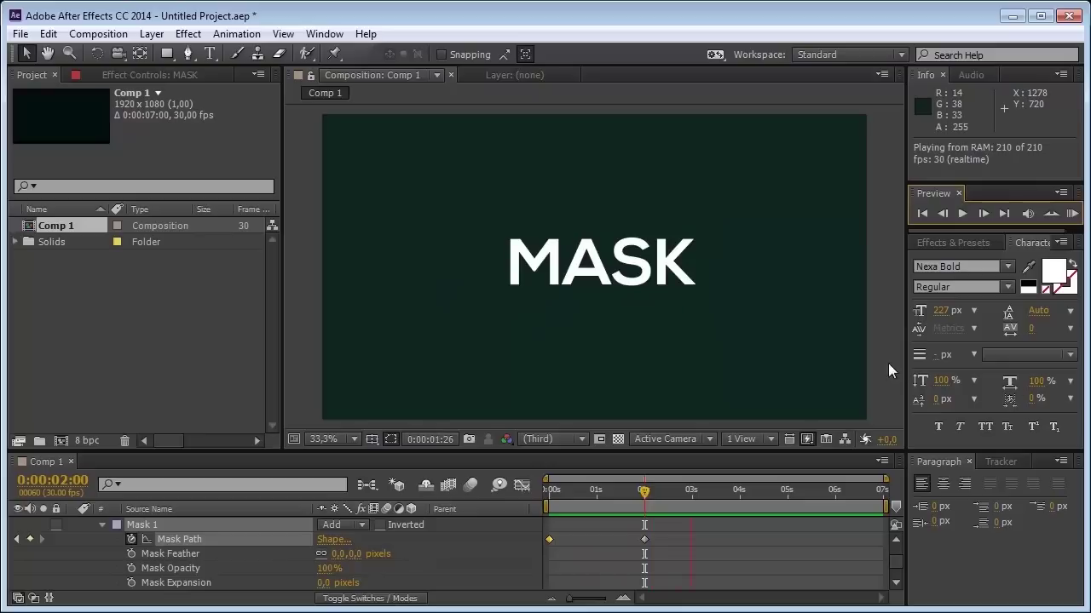
left_click(739, 509)
left_click_drag(651, 494, 603, 494)
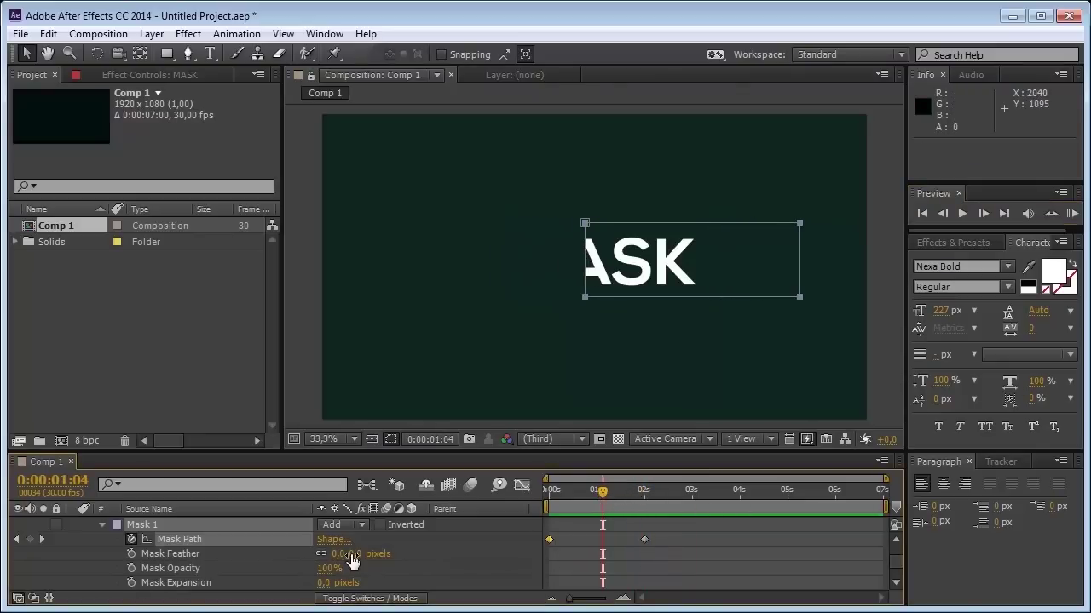
Give Mask 1 an 18 px feather and 1 px expansion, then preview the softened reveal.
left_click_drag(348, 554, 359, 554)
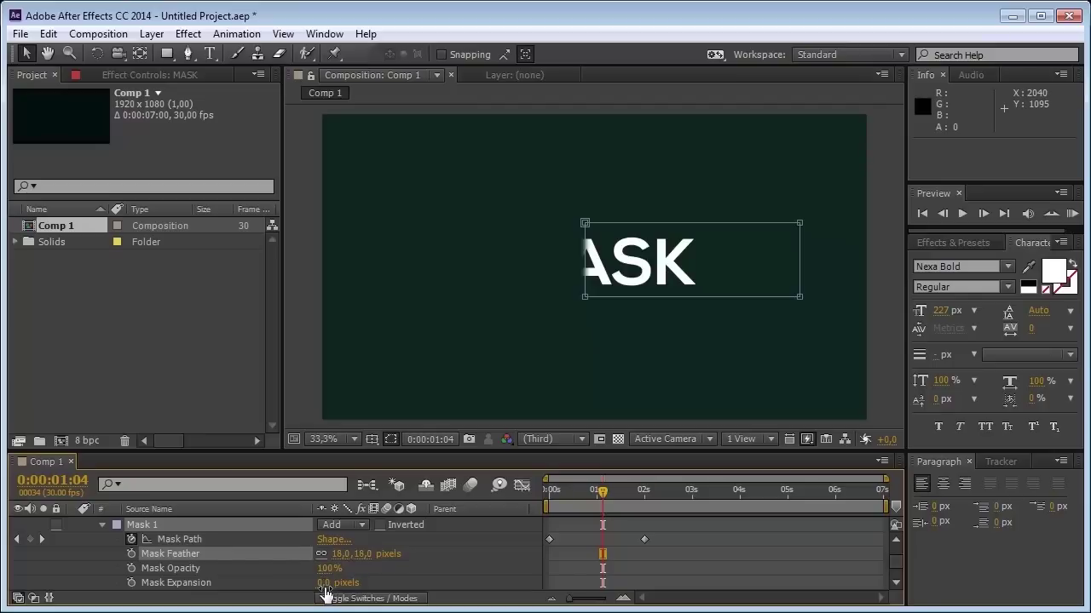
left_click_drag(326, 584, 322, 584)
left_click(1070, 212)
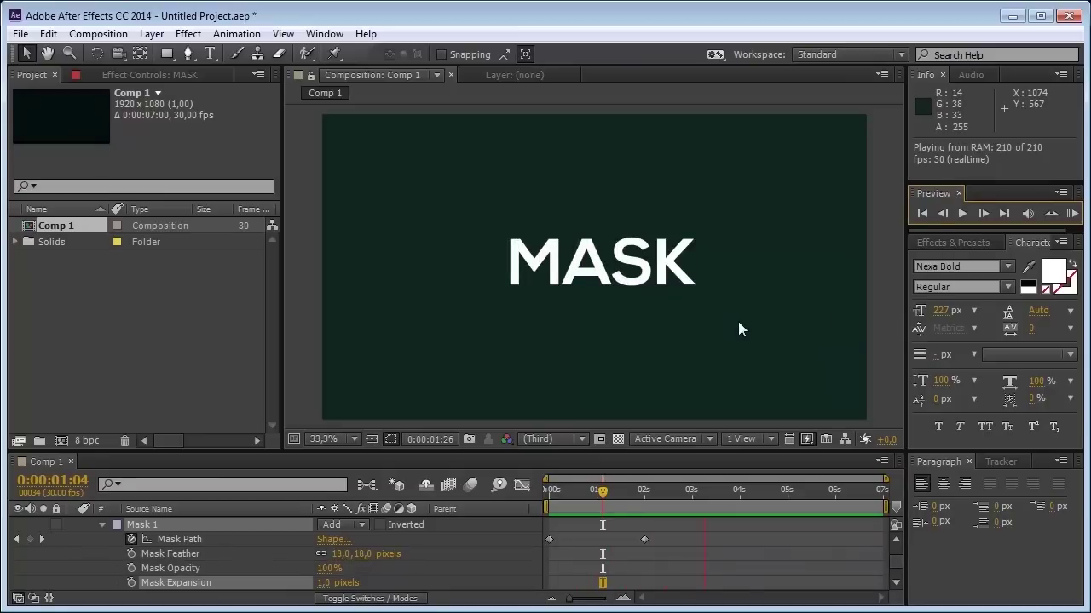
key("space")
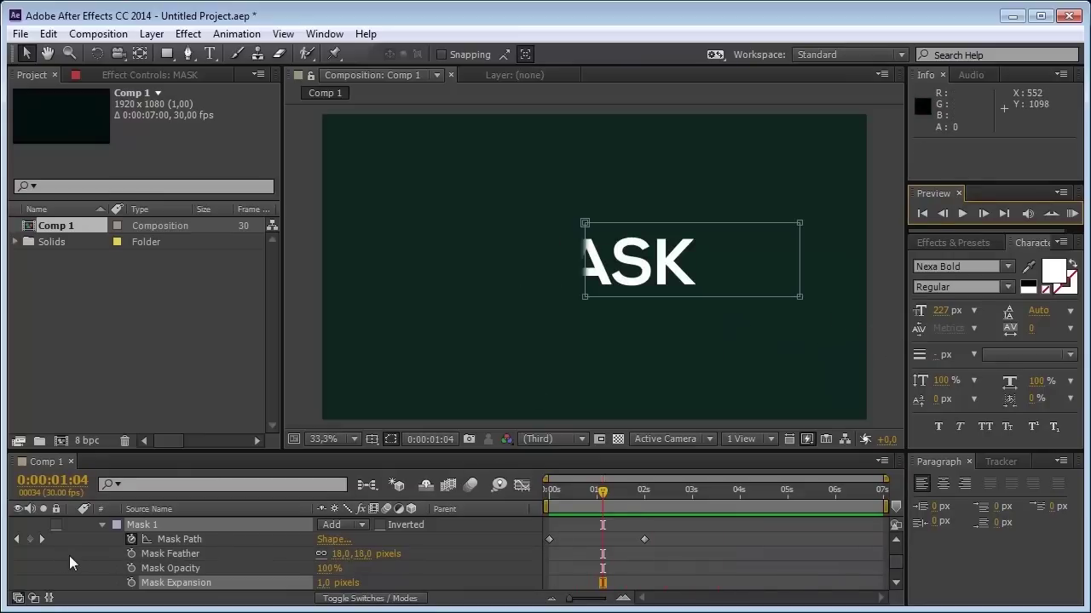
scroll(88, 559, "up", 2)
Collapse and duplicate the MASK text layer.
left_click(72, 524)
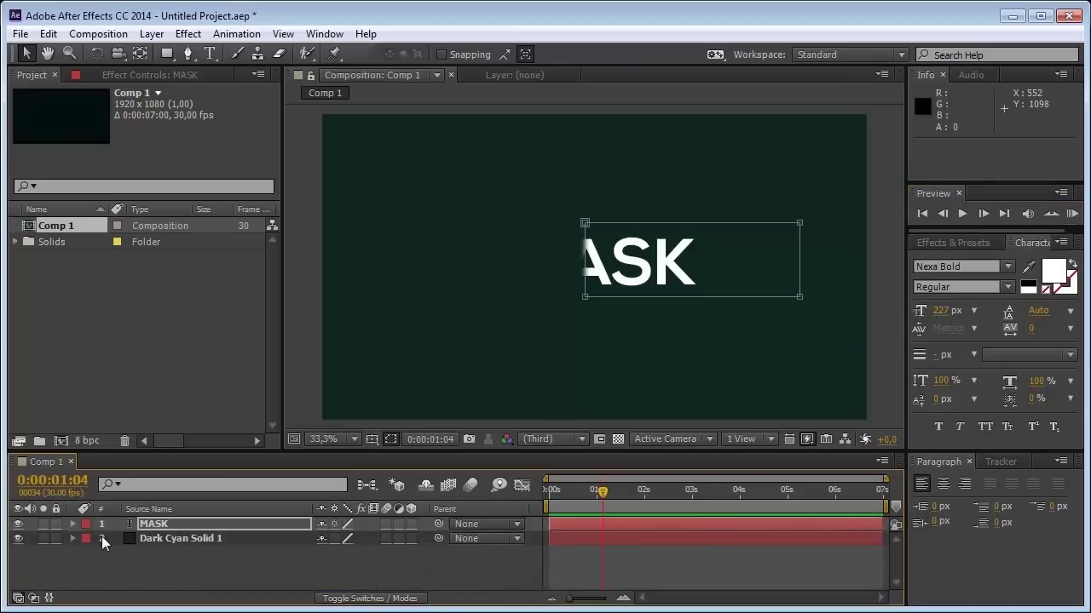
left_click(147, 526)
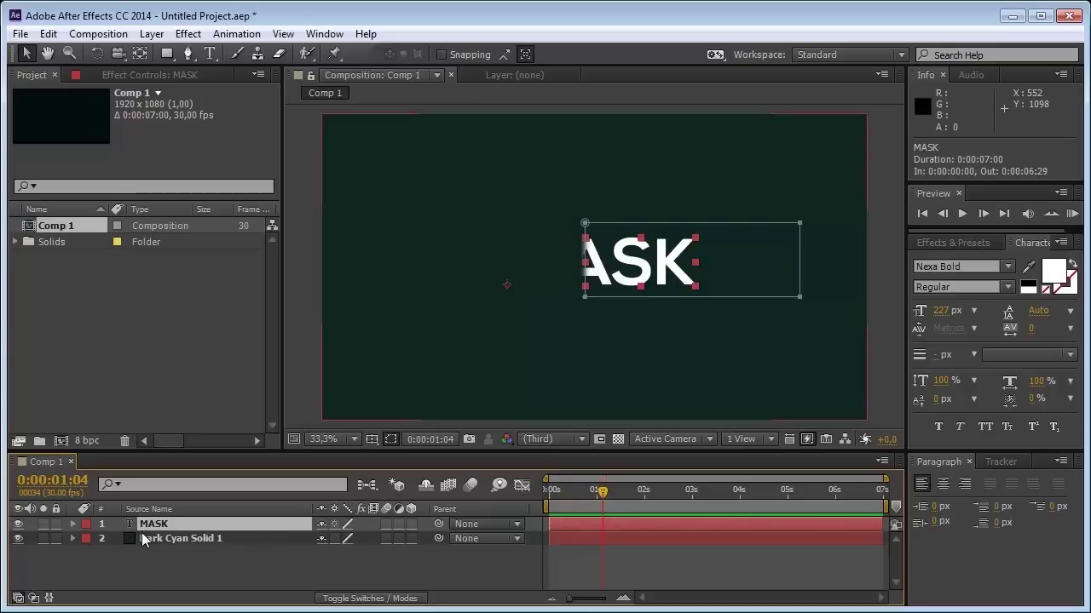
key("ctrl+d")
key("ctrl+d")
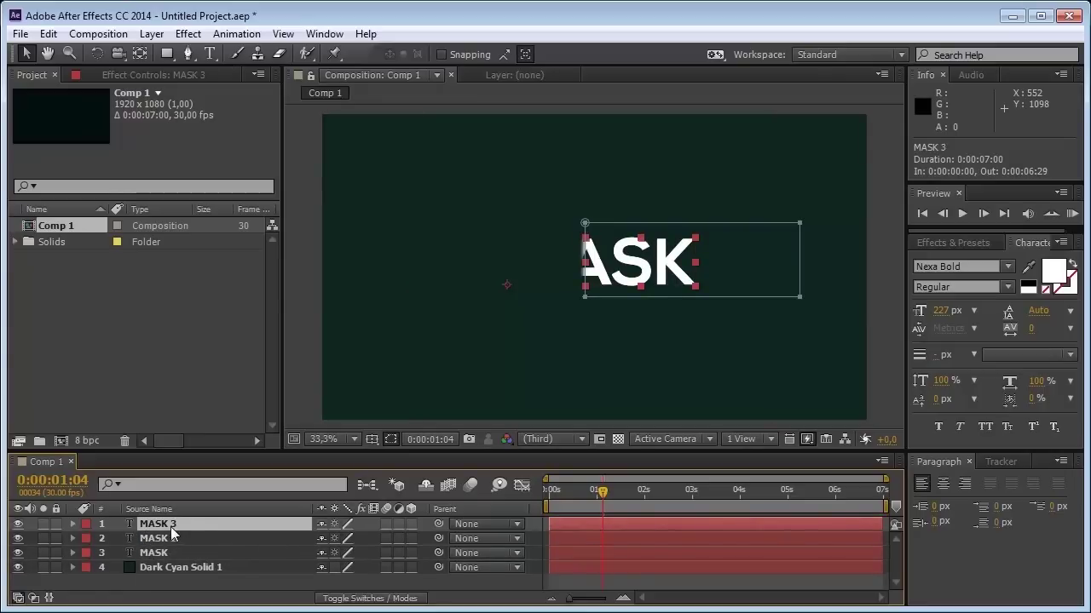
Make the original MASK layer's text red.
left_click(160, 556)
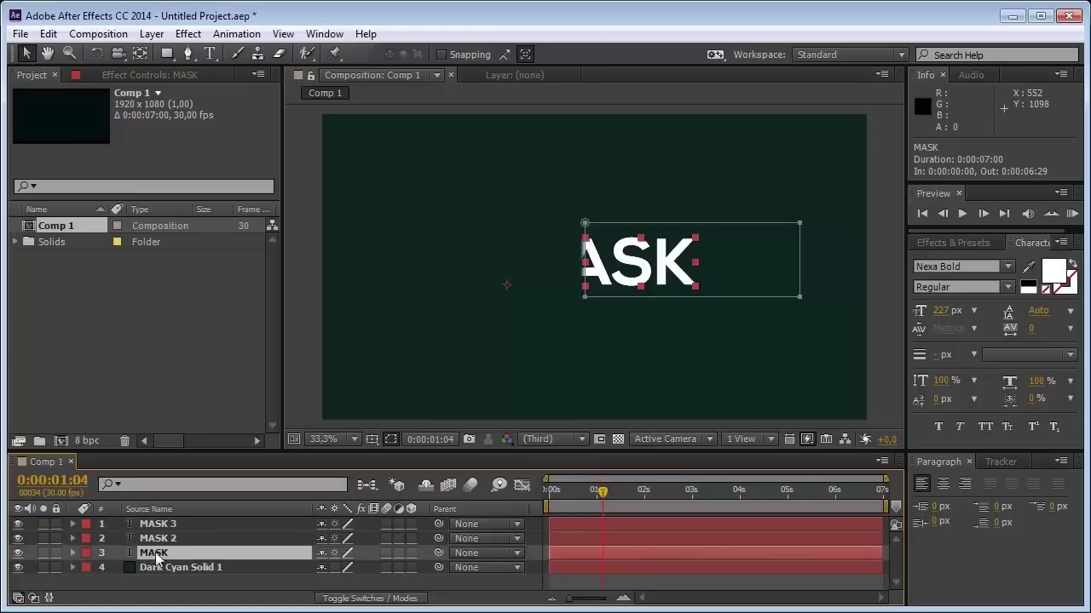
left_click(1054, 272)
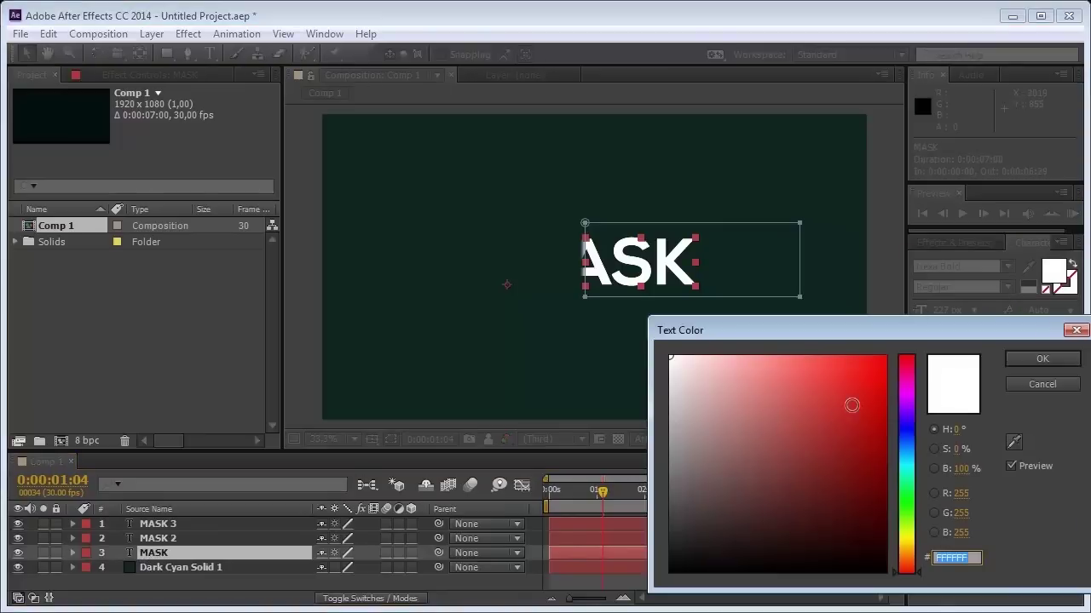
left_click(878, 388)
left_click(1031, 358)
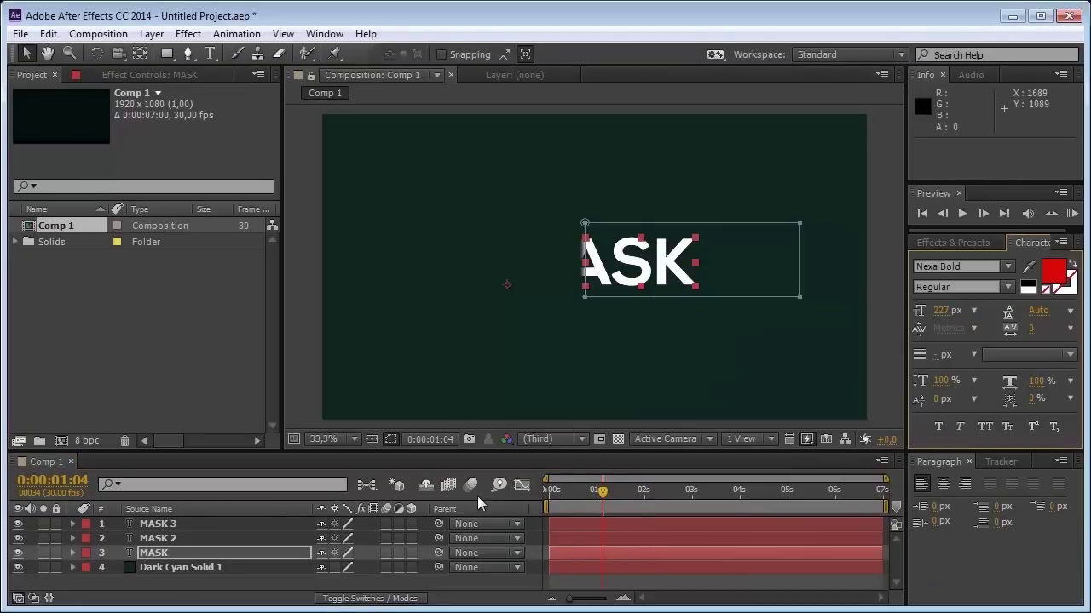
Colour MASK 2's text dark teal #085A61, then select MASK 3.
left_click(171, 540)
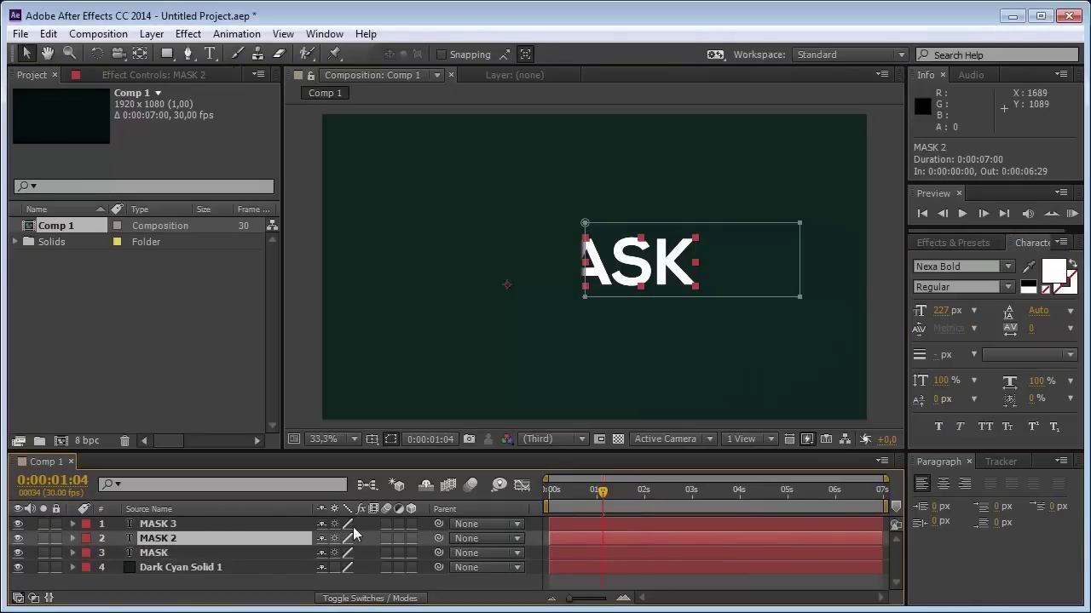
left_click(1054, 272)
left_click(905, 463)
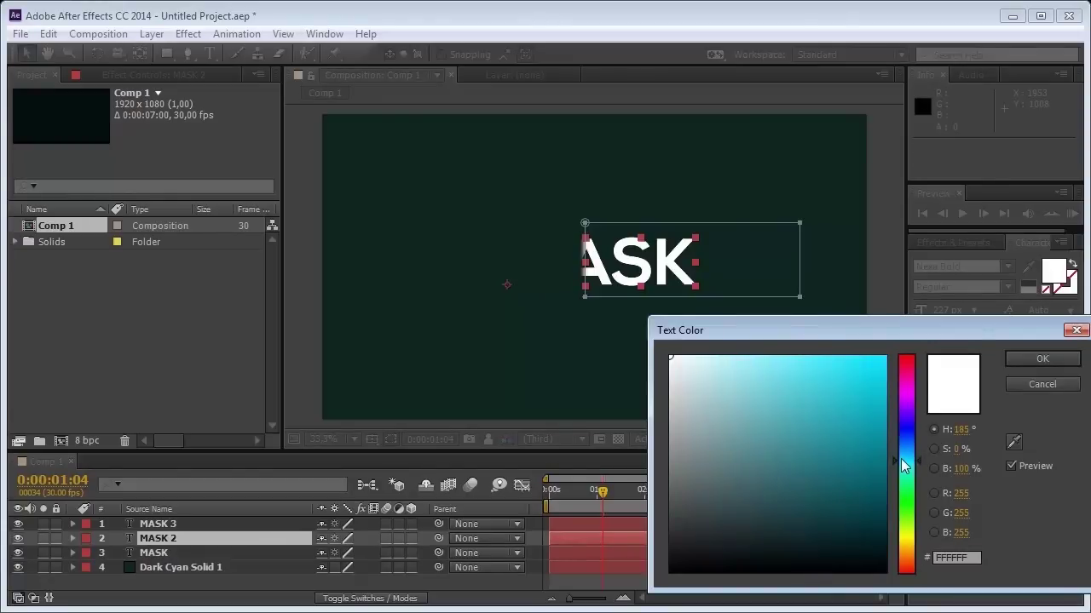
left_click_drag(871, 459, 867, 490)
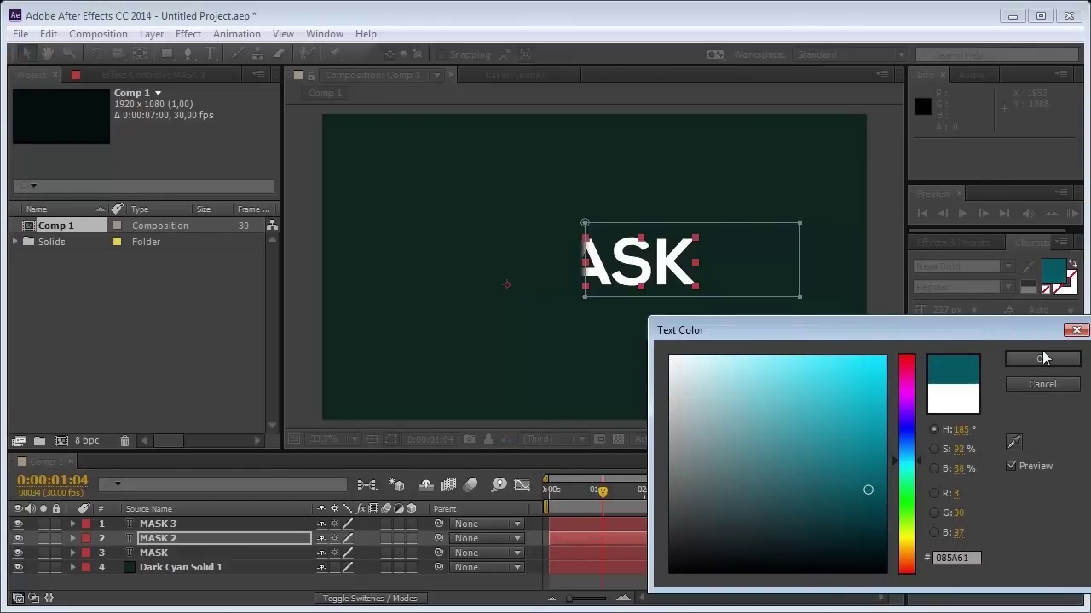
left_click(1042, 358)
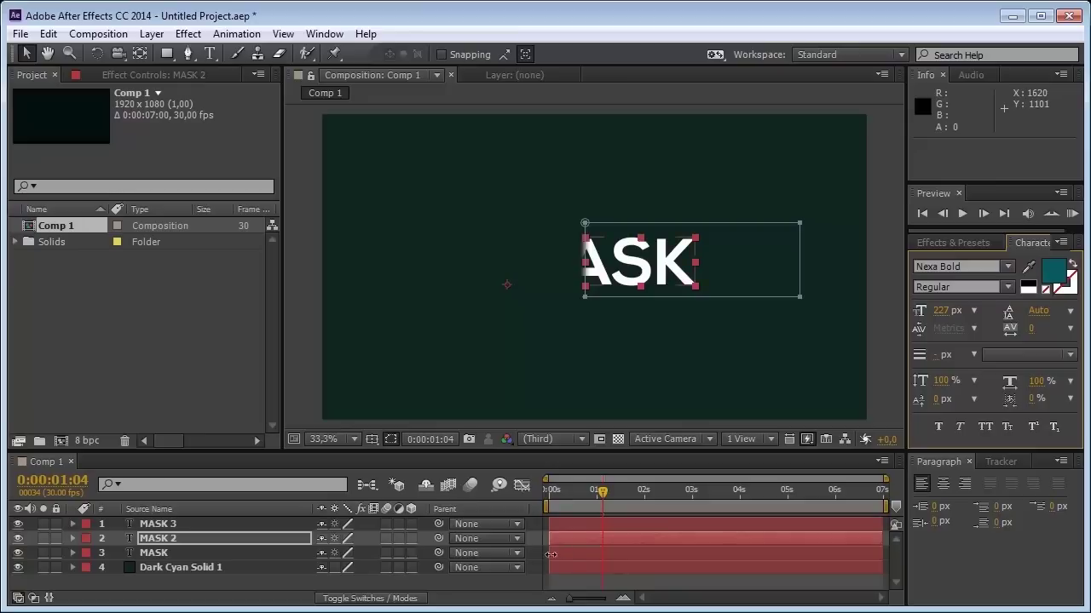
left_click(237, 524)
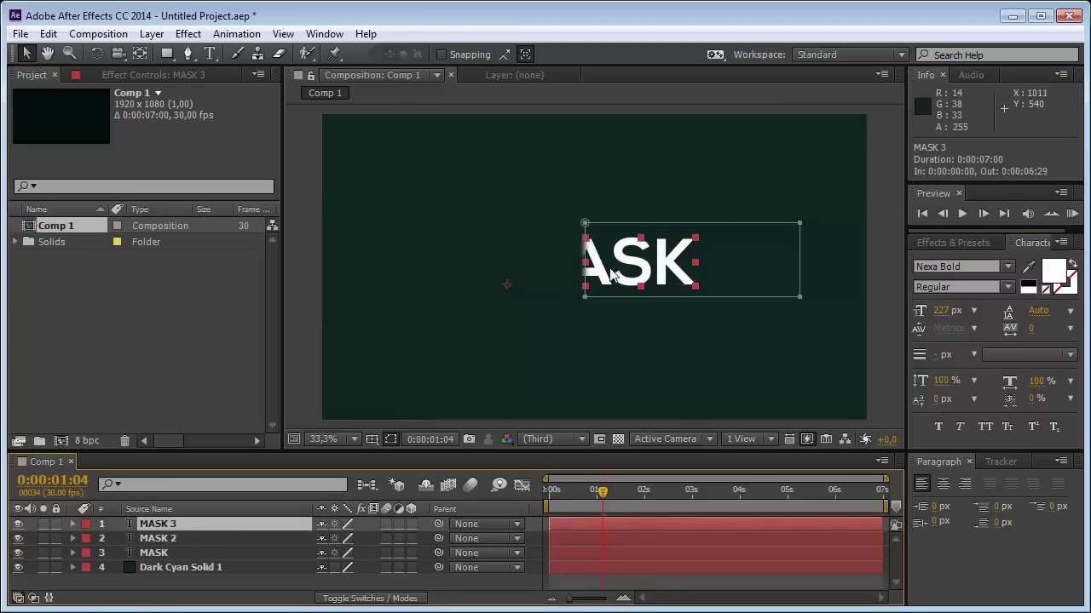
Offset MASK 3 to start at 0:00:00:08 and MASK 2 a few frames later, then preview.
left_click_drag(562, 526, 575, 526)
right_click(576, 526)
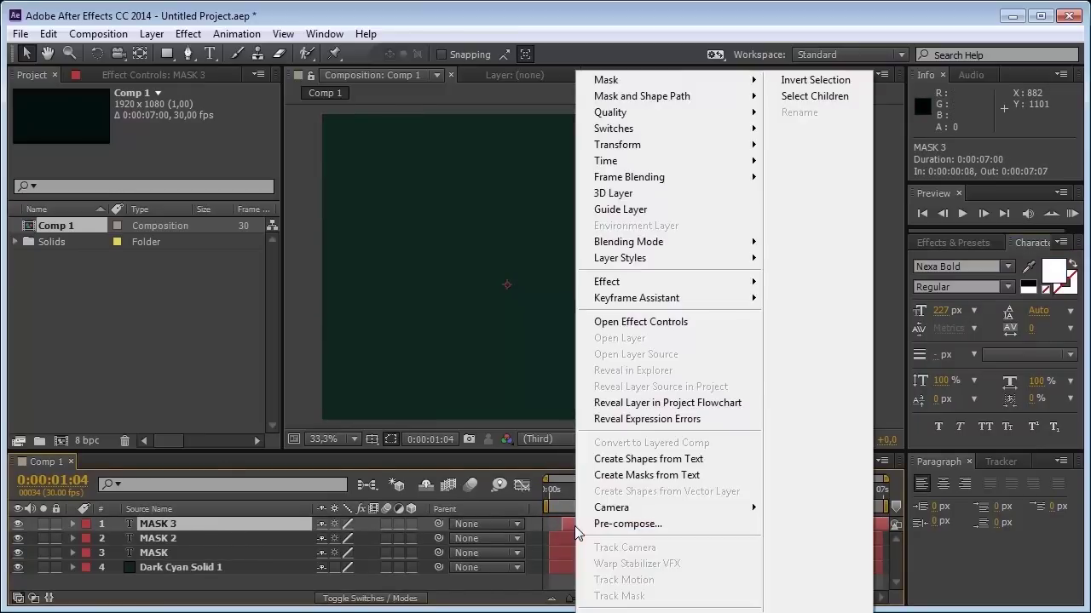
left_click(572, 524)
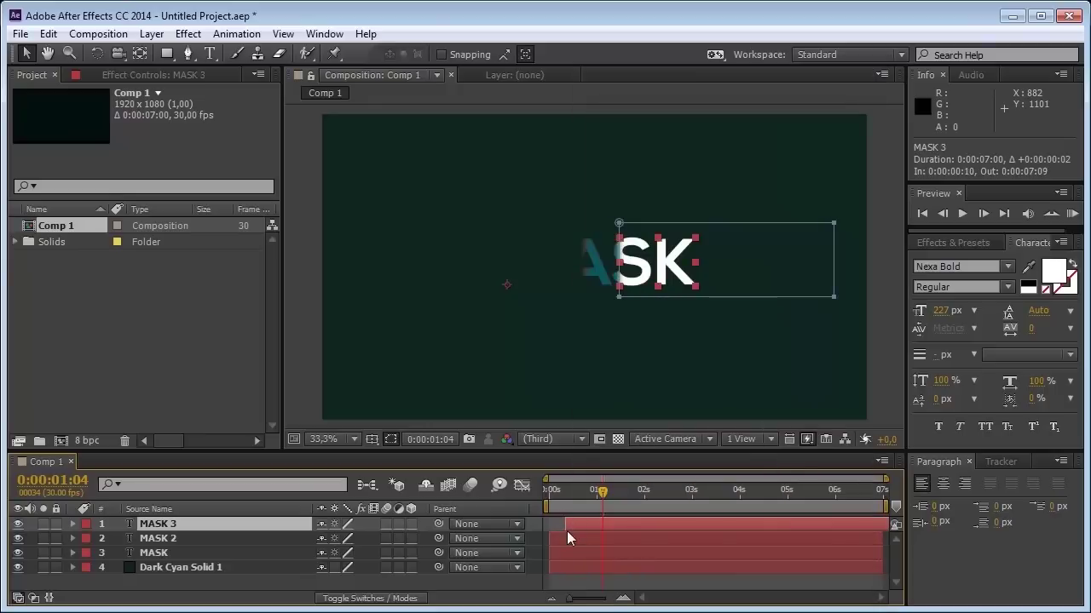
left_click_drag(566, 537, 571, 523)
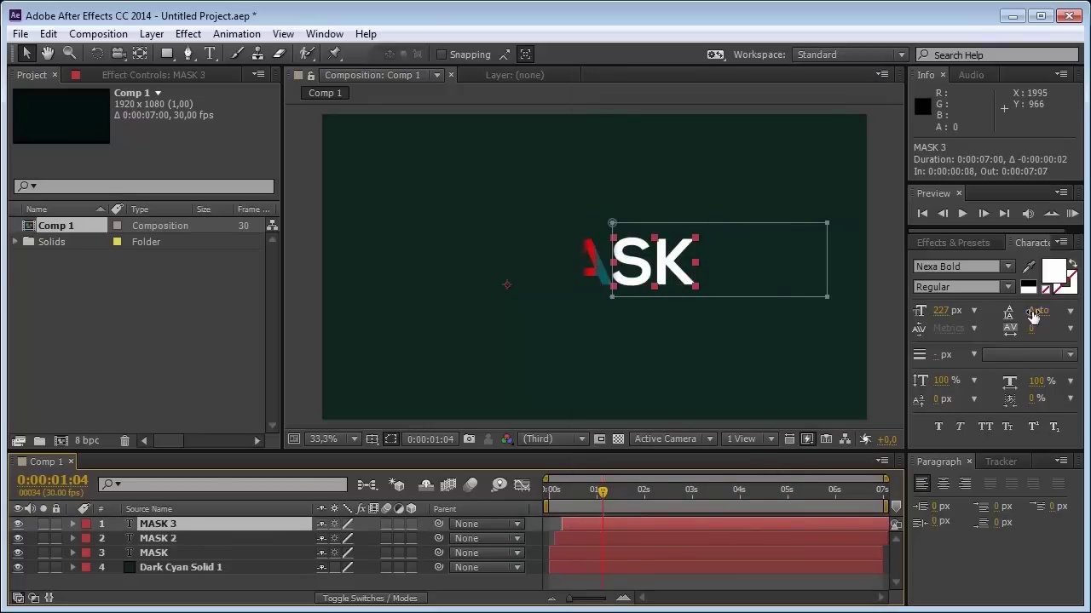
left_click(1071, 214)
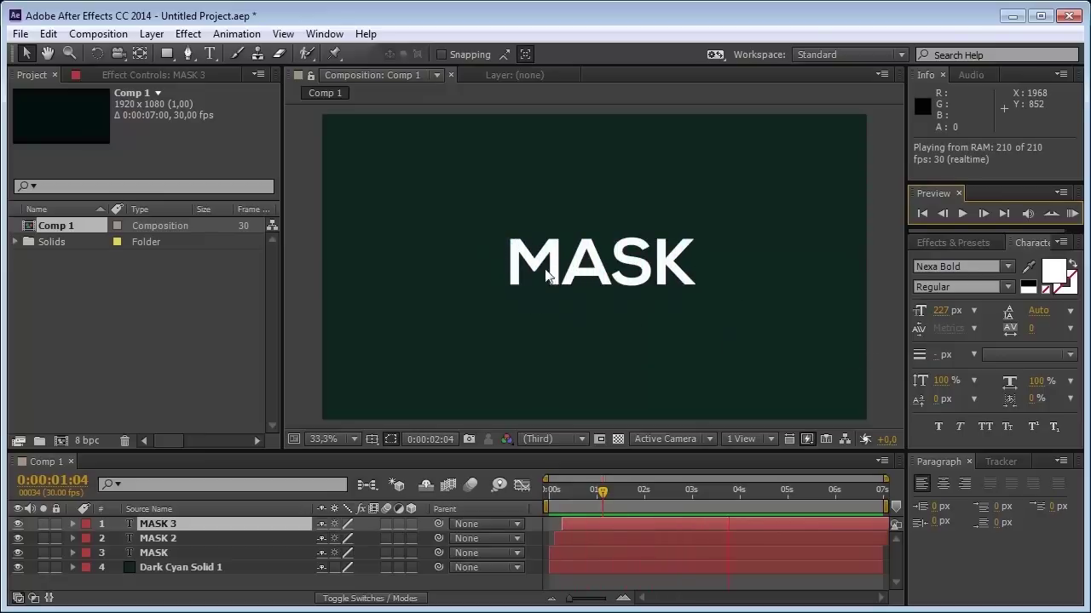
left_click(614, 492)
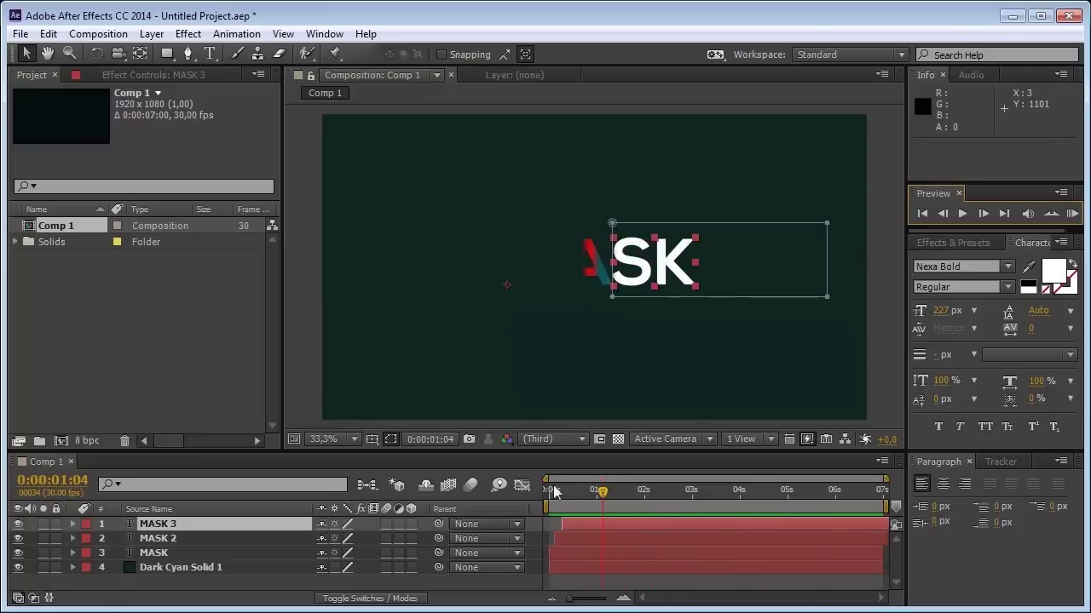
mouse_move(613, 492)
left_mouse_down()
mouse_move(570, 499)
mouse_move(610, 502)
left_mouse_up()
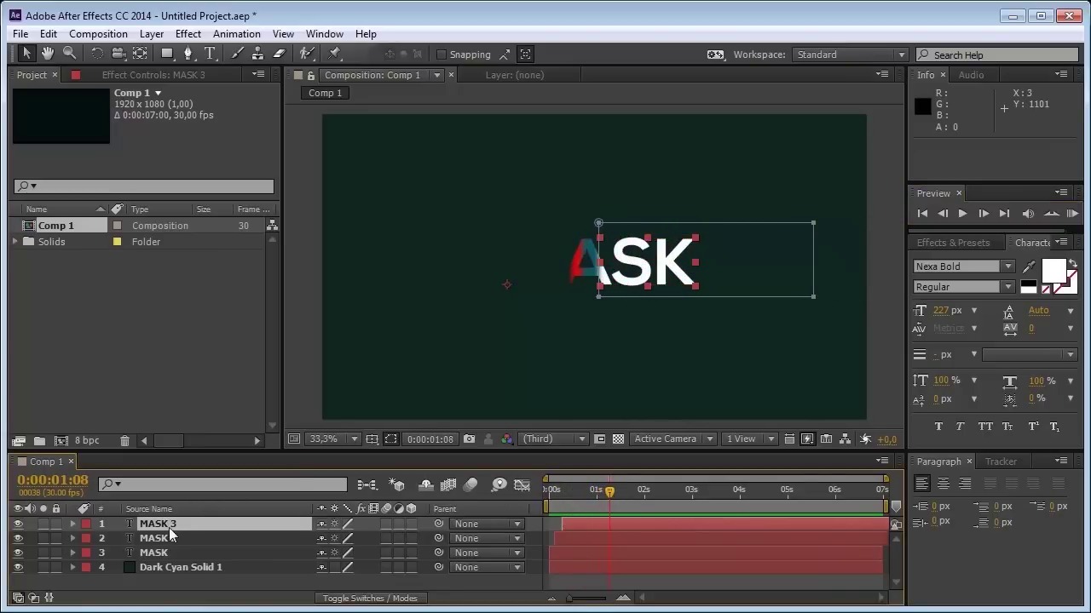
Hide the MASK and MASK 2 layers, leaving MASK 3 visible.
left_click(179, 552)
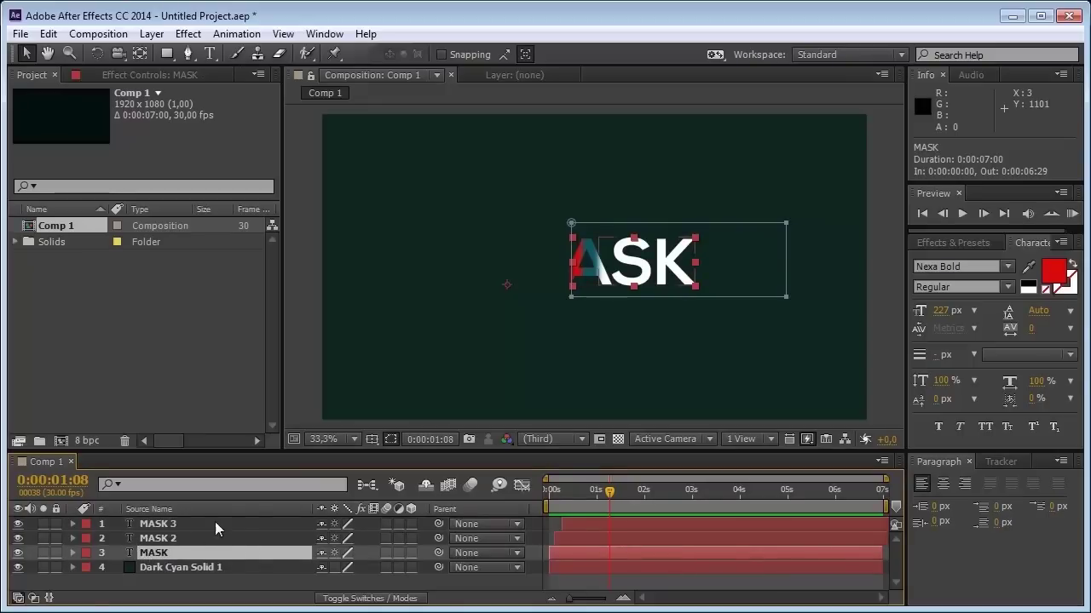
left_click(162, 527)
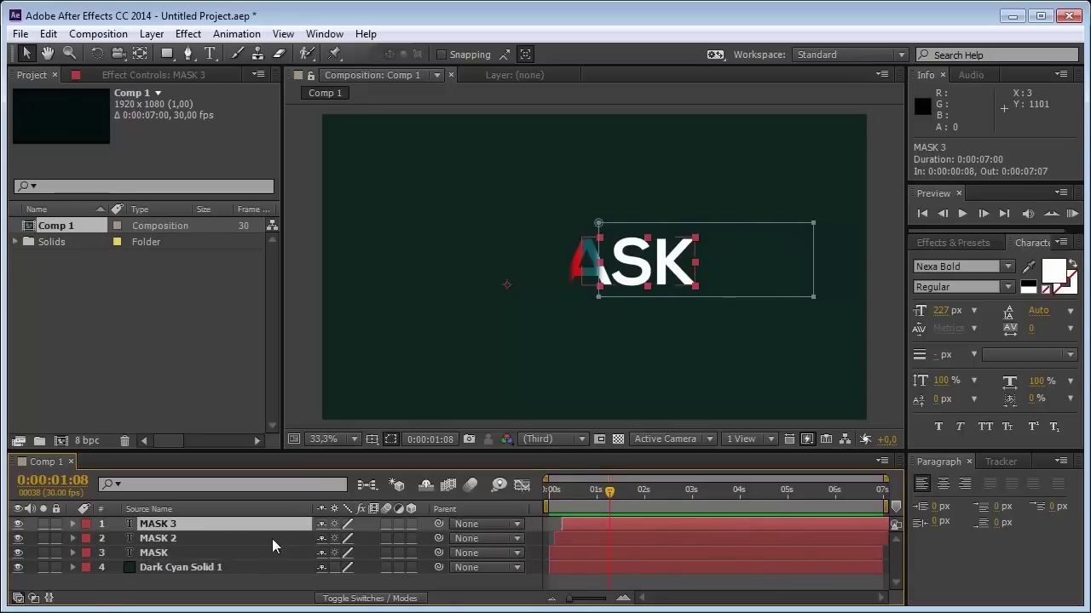
left_click_drag(18, 539, 18, 554)
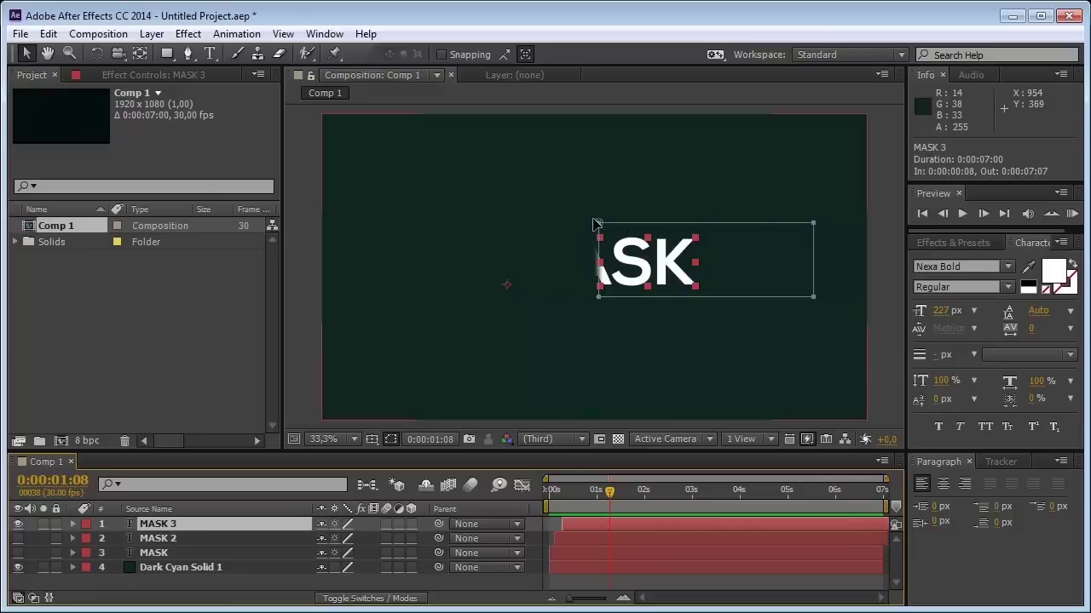
Switch to the Pen tool and expand MASK 3's Mask 1, selecting its Mask Path keyframes.
double_click(599, 224)
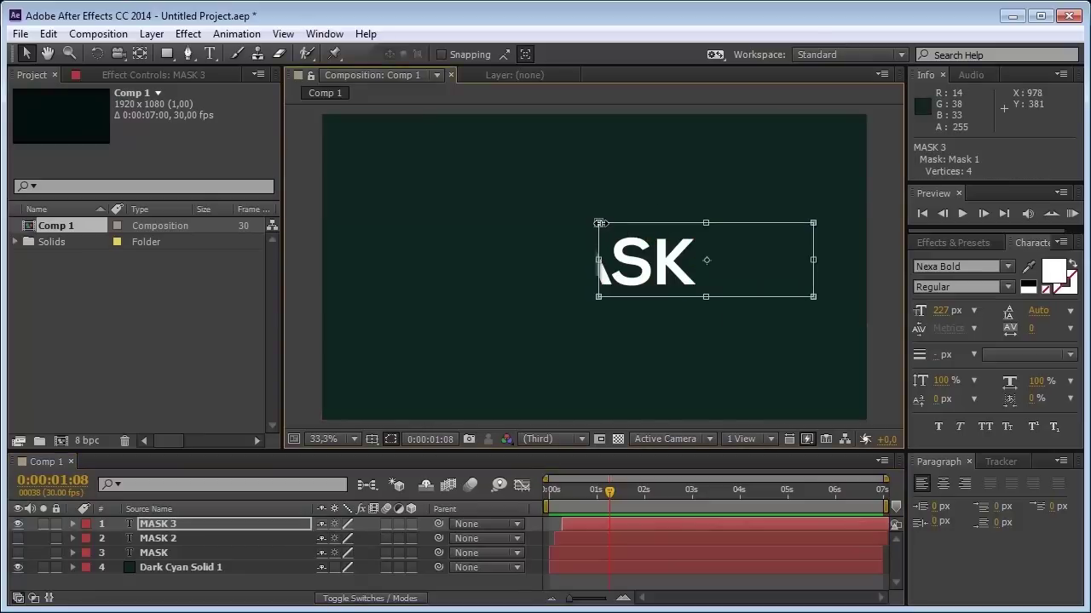
left_click_drag(189, 52, 228, 56)
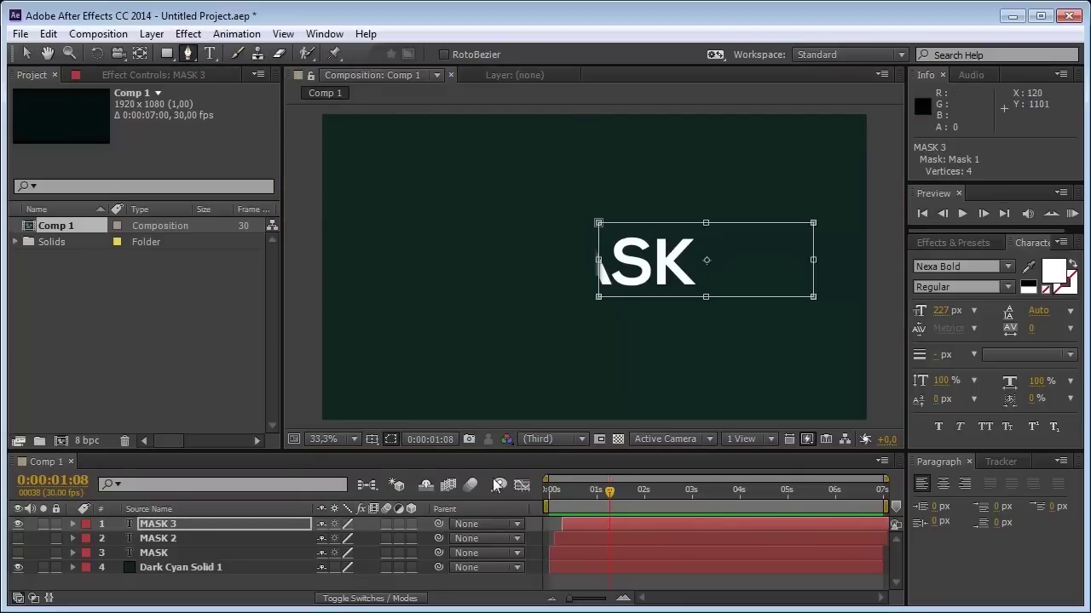
left_click(73, 524)
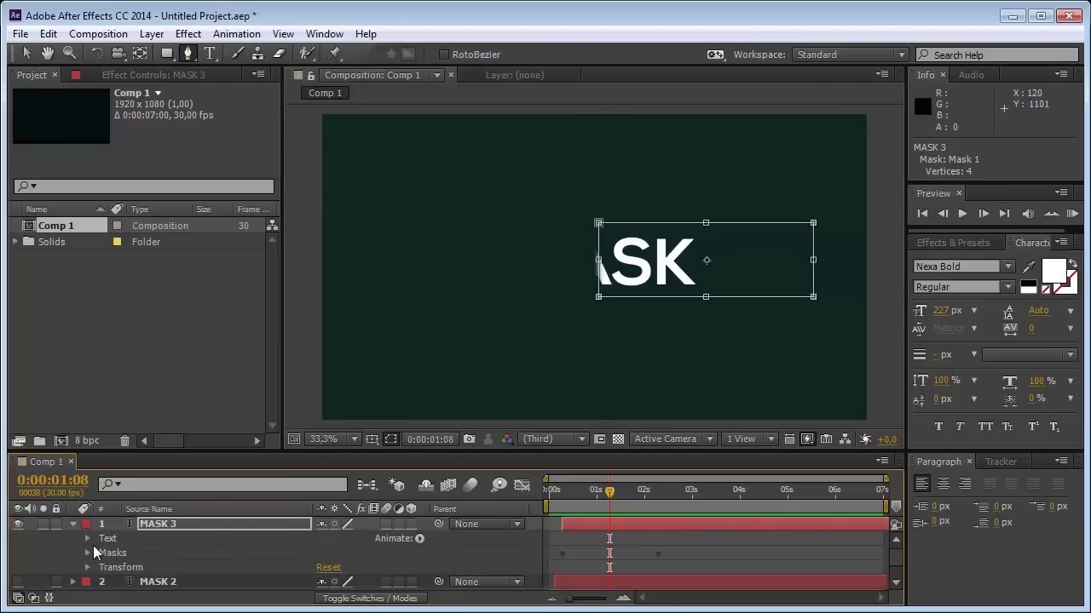
left_click(88, 553)
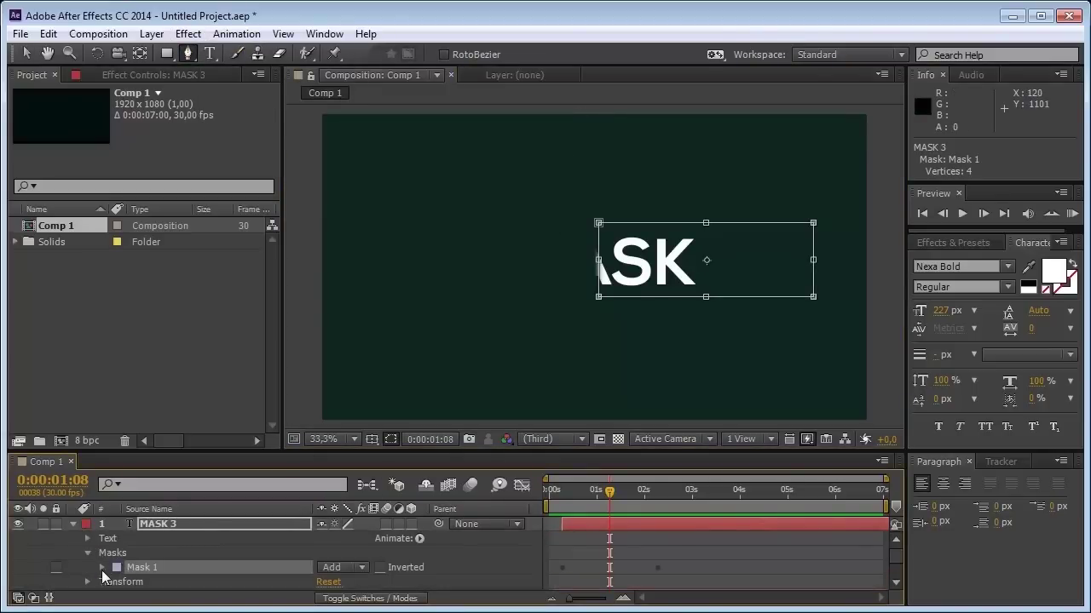
left_click(102, 568)
left_click(161, 555)
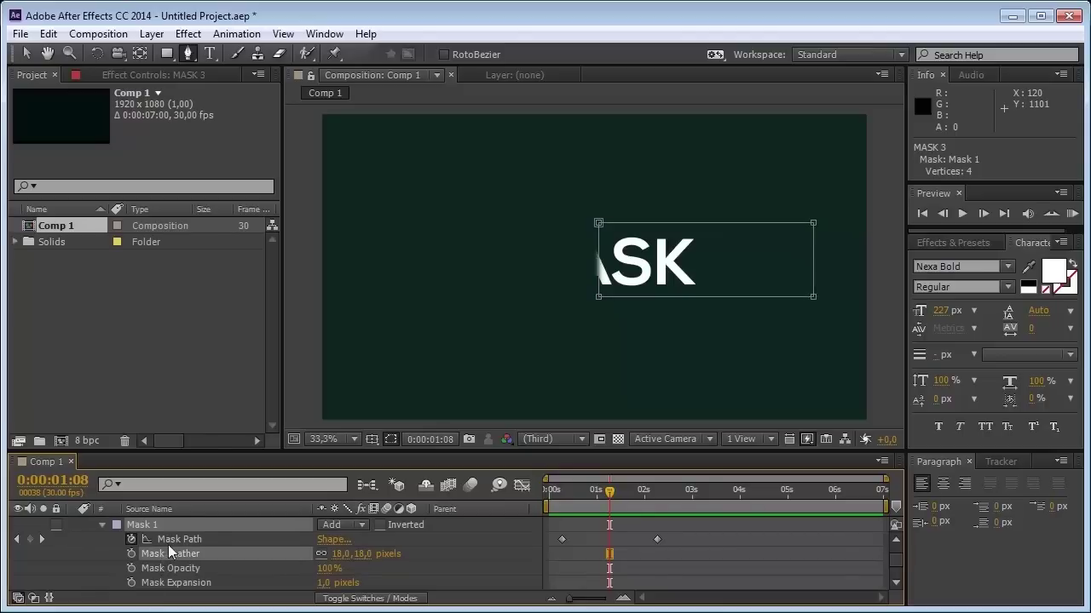
left_click(171, 538)
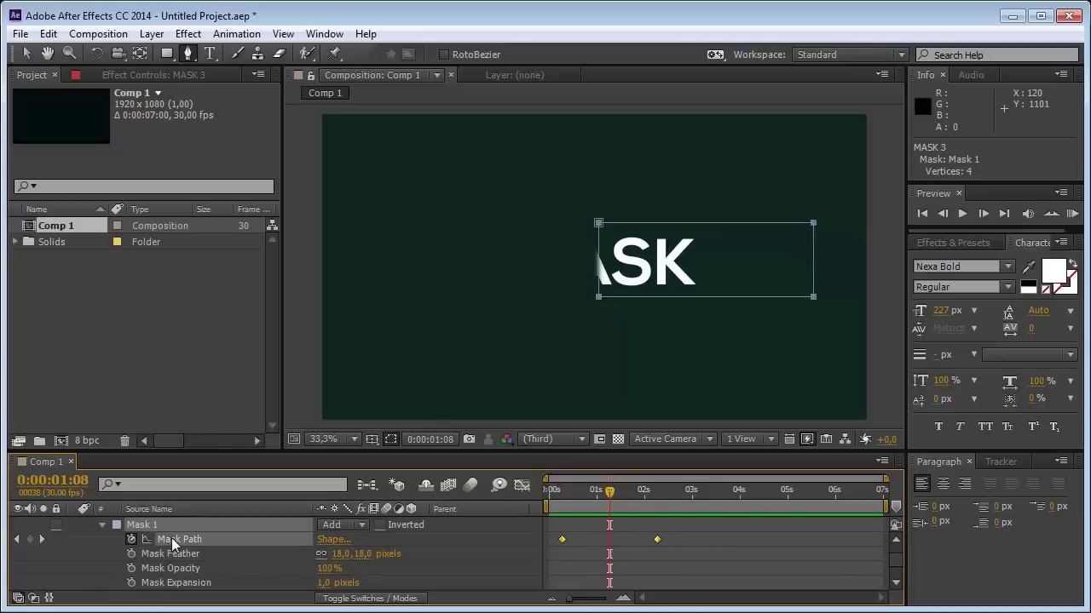
Add left and top points to MASK 3's mask and curve its left edge to reveal the A.
left_click(598, 246)
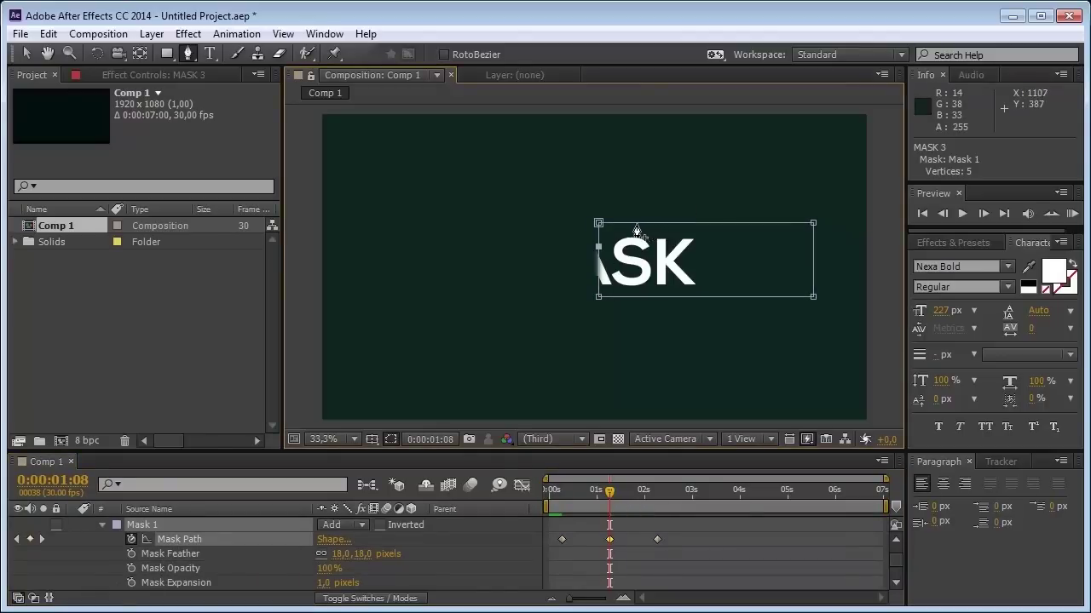
left_click(619, 222)
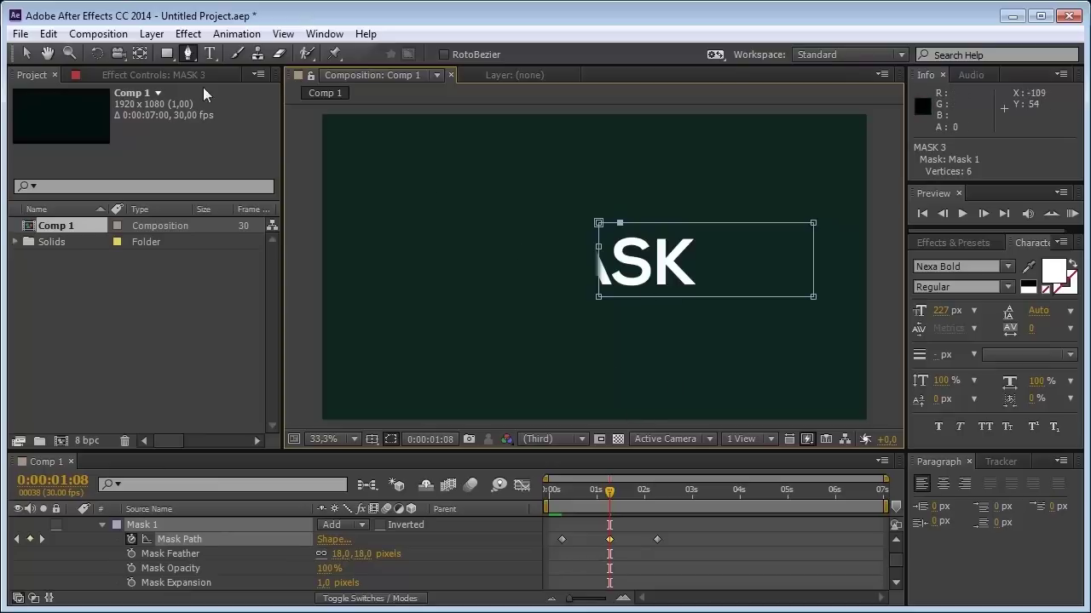
left_click(188, 52)
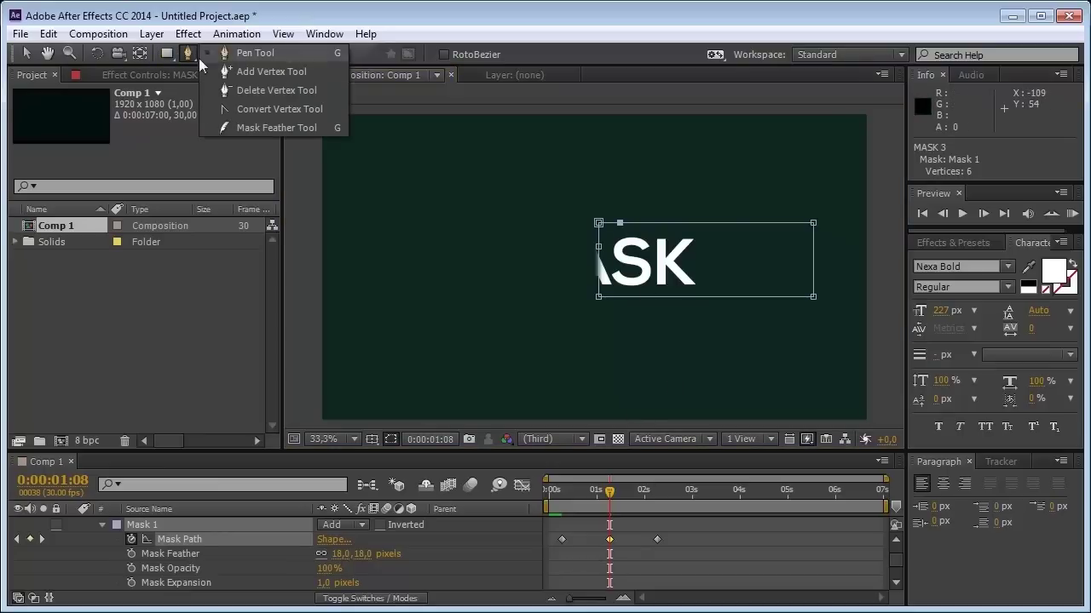
left_click(240, 109)
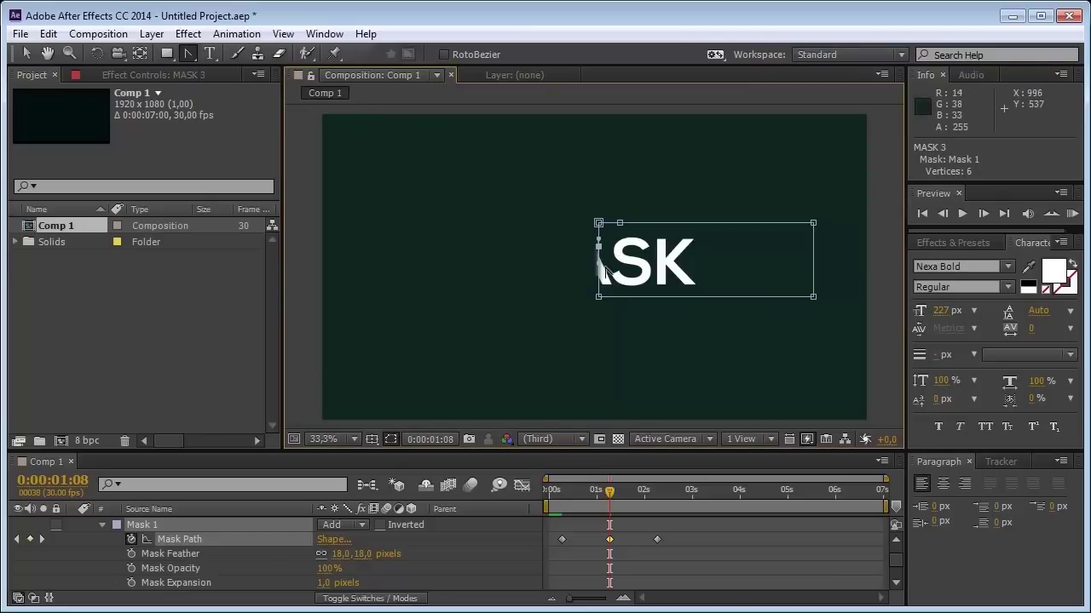
left_click_drag(601, 254, 615, 271)
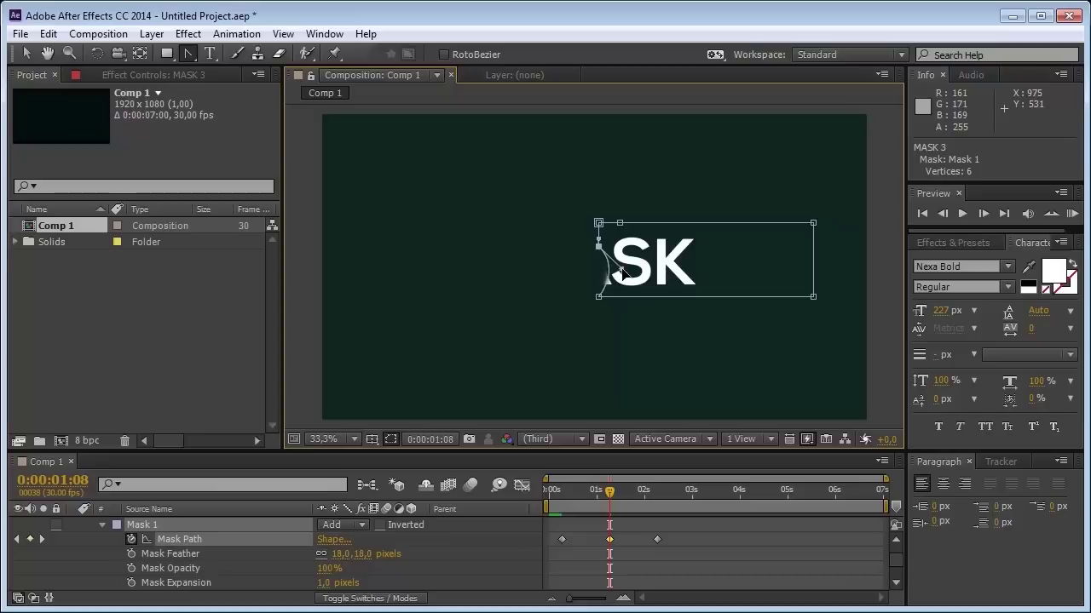
right_click(607, 267)
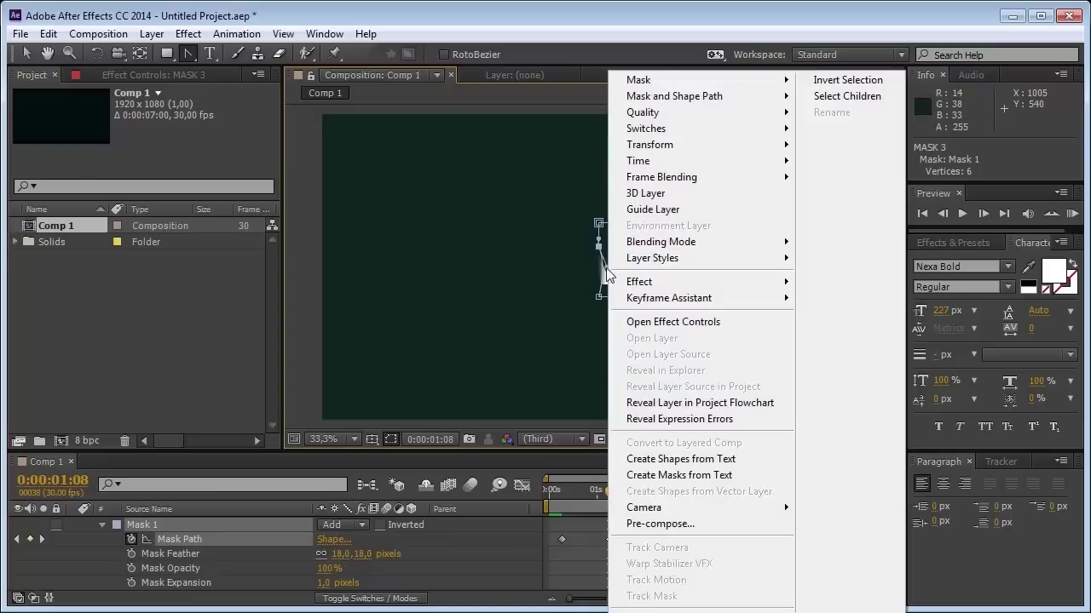
left_click(608, 274)
left_click_drag(600, 267, 581, 268)
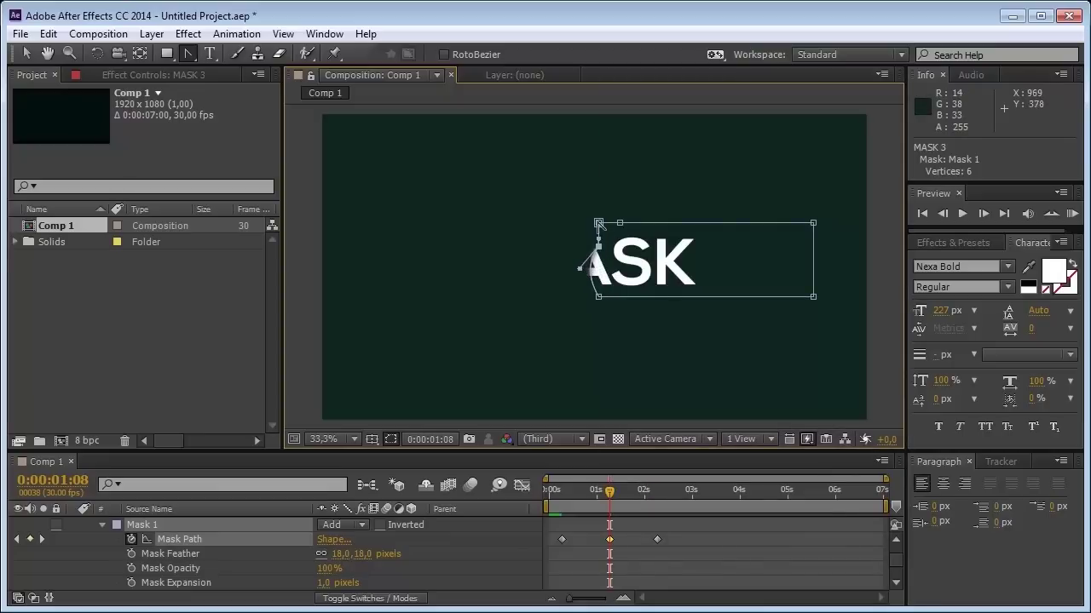
left_click_drag(599, 223, 589, 237)
Retime MASK 3's first Mask Path keyframe, delete the later one, and scrub back to 0:00:00:09.
left_click(562, 540)
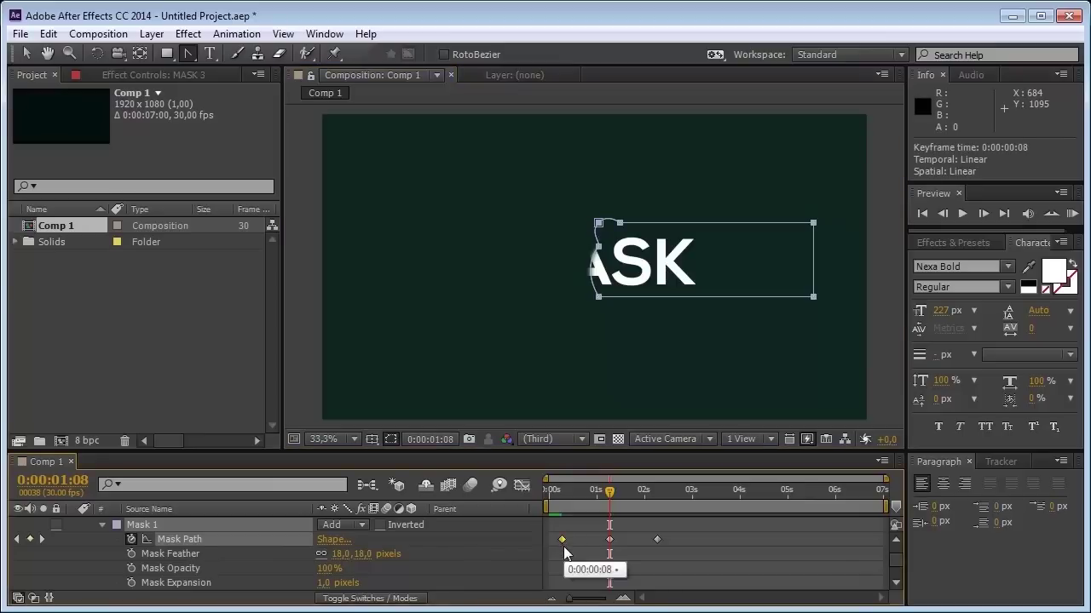
mouse_move(565, 540)
left_mouse_down()
mouse_move(606, 541)
mouse_move(553, 544)
left_mouse_up()
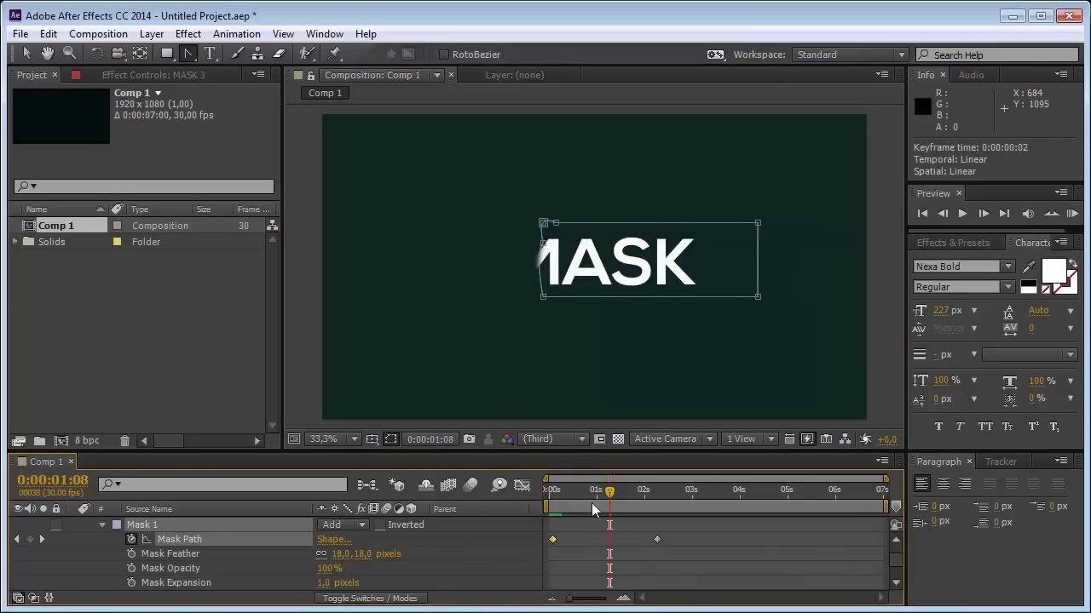
mouse_move(594, 510)
left_mouse_down()
mouse_move(549, 501)
mouse_move(652, 501)
mouse_move(601, 501)
left_mouse_up()
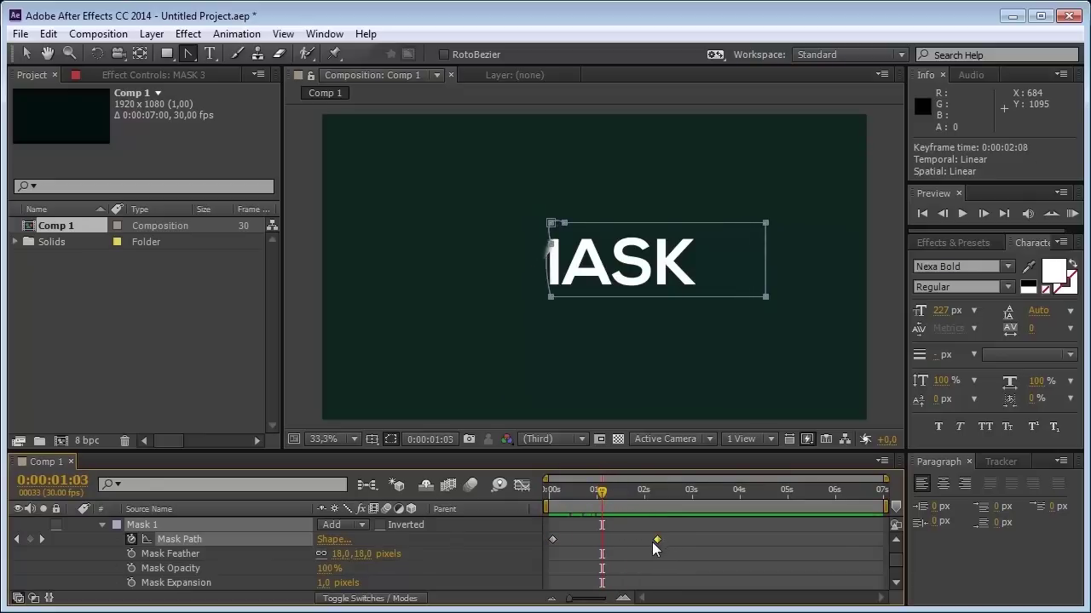
key("Delete")
left_click_drag(602, 493, 564, 505)
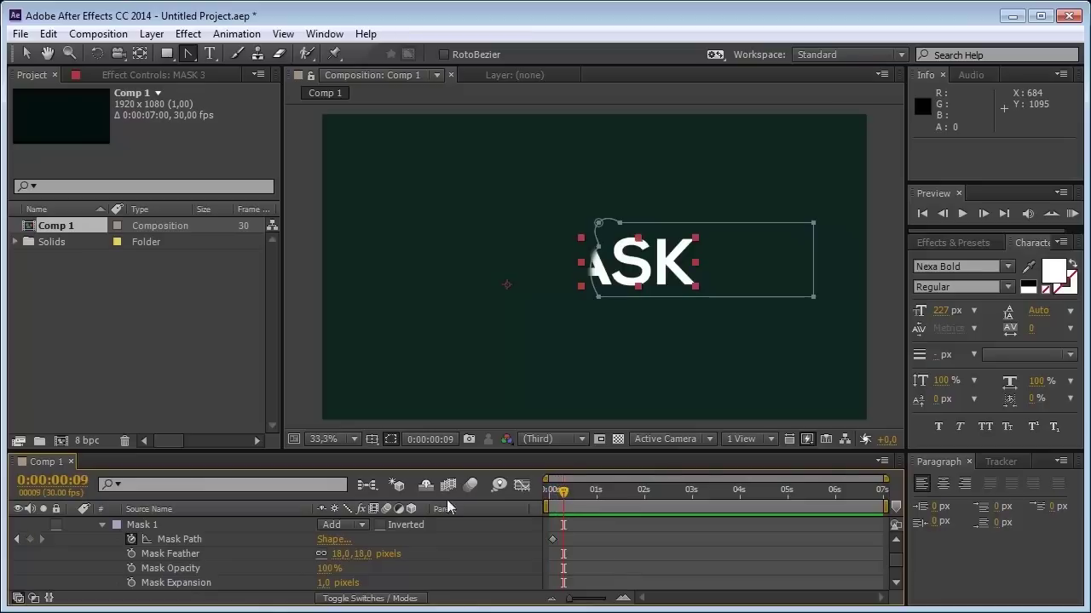
scroll(163, 557, "up", 2)
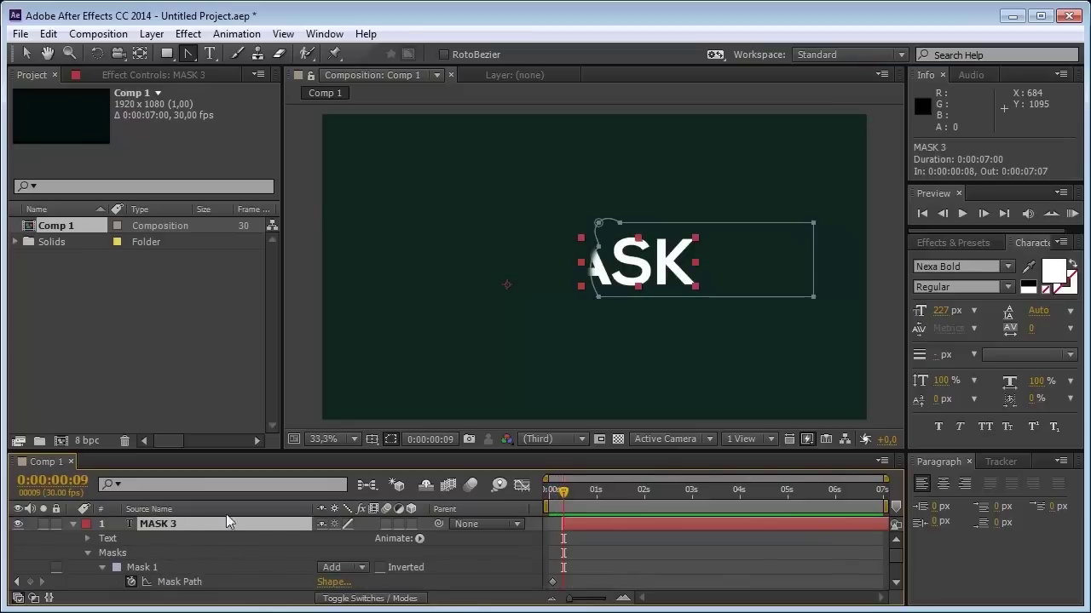
Reshape MASK 3's curved mask and slide the whole path right, off the text.
left_click_drag(622, 228, 604, 215)
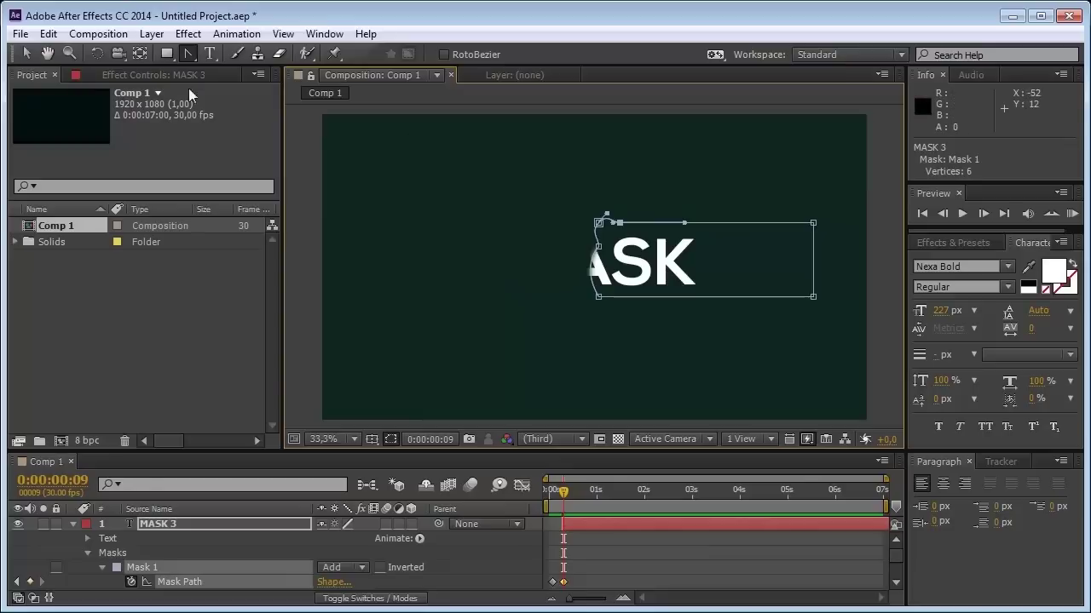
left_click(25, 53)
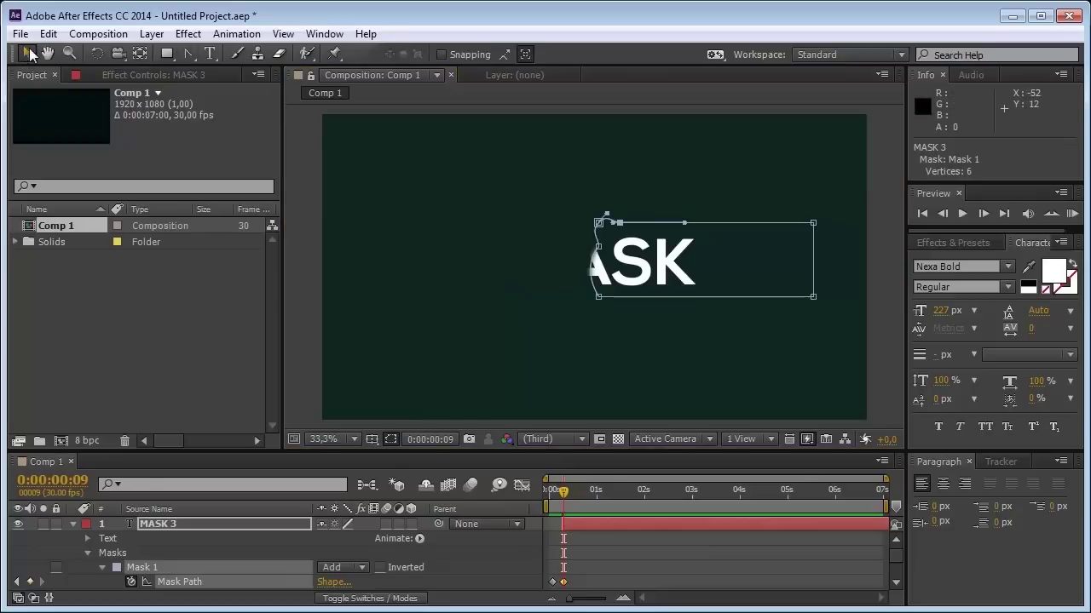
double_click(603, 298)
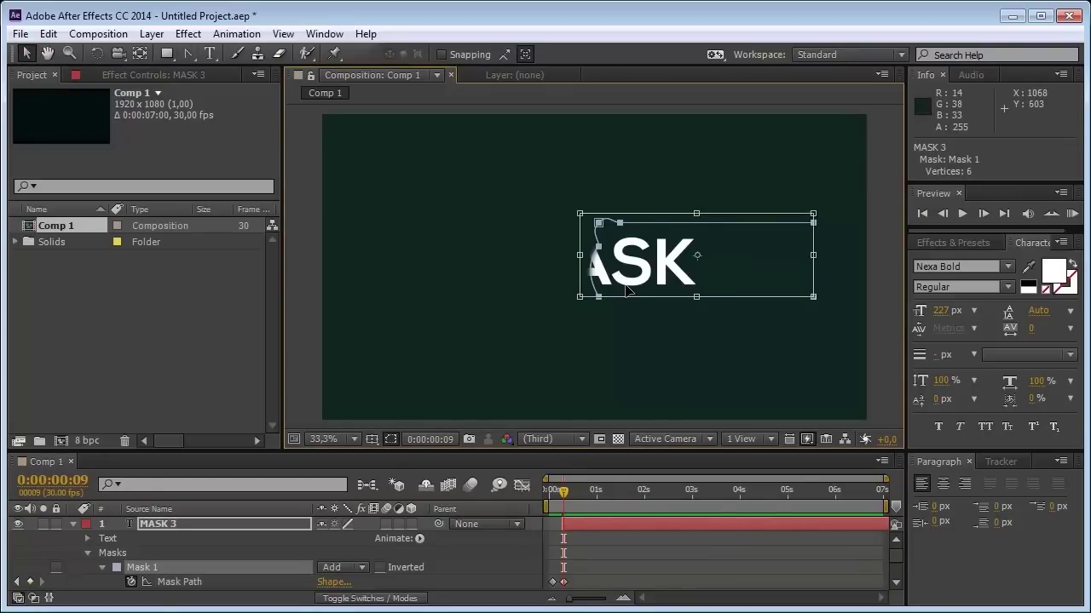
left_click_drag(626, 291, 747, 289)
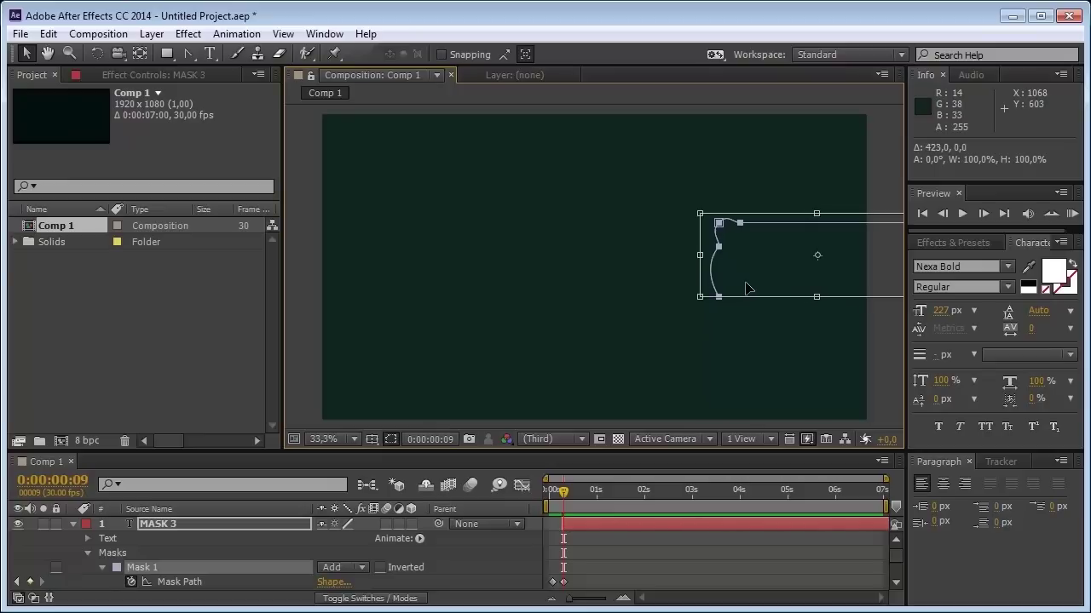
Move the starting Mask Path keyframe to 0:00:00:03 and check the mask at 2 seconds.
left_click(563, 582)
left_click_drag(562, 582, 554, 583)
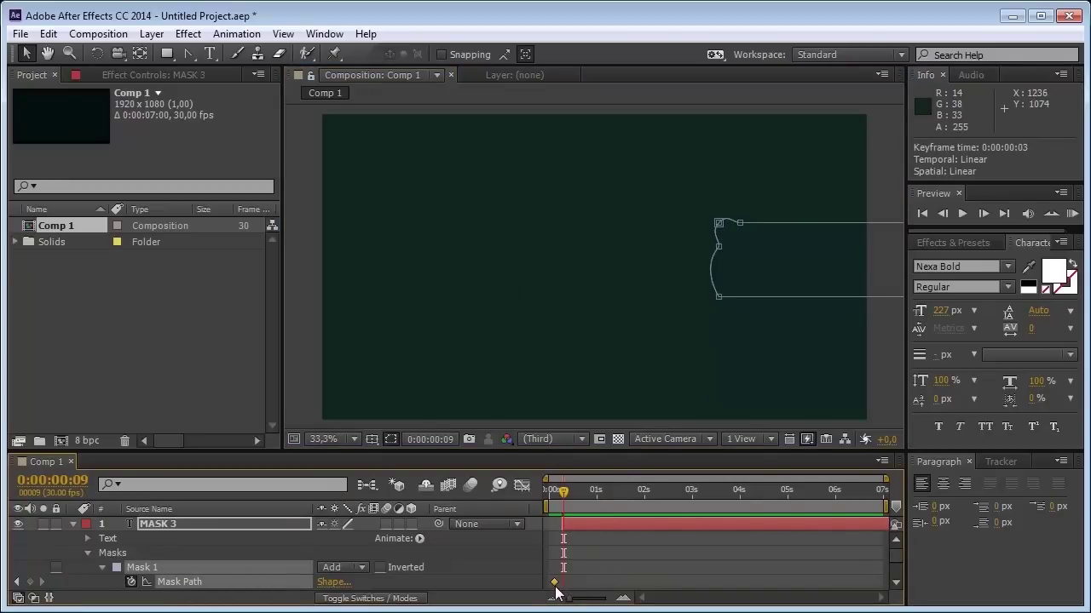
left_click_drag(564, 500, 641, 501)
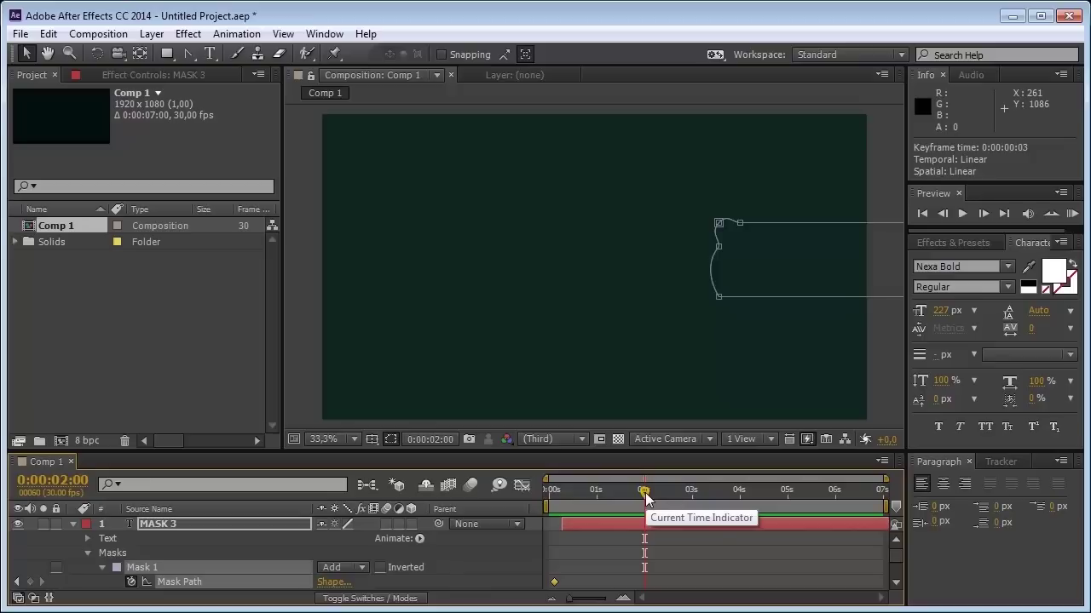
At 2 seconds, key the mask path slid left over the text, then check the reveal at frame 28.
mouse_move(644, 495)
left_mouse_down()
mouse_move(567, 502)
mouse_move(648, 498)
left_mouse_up()
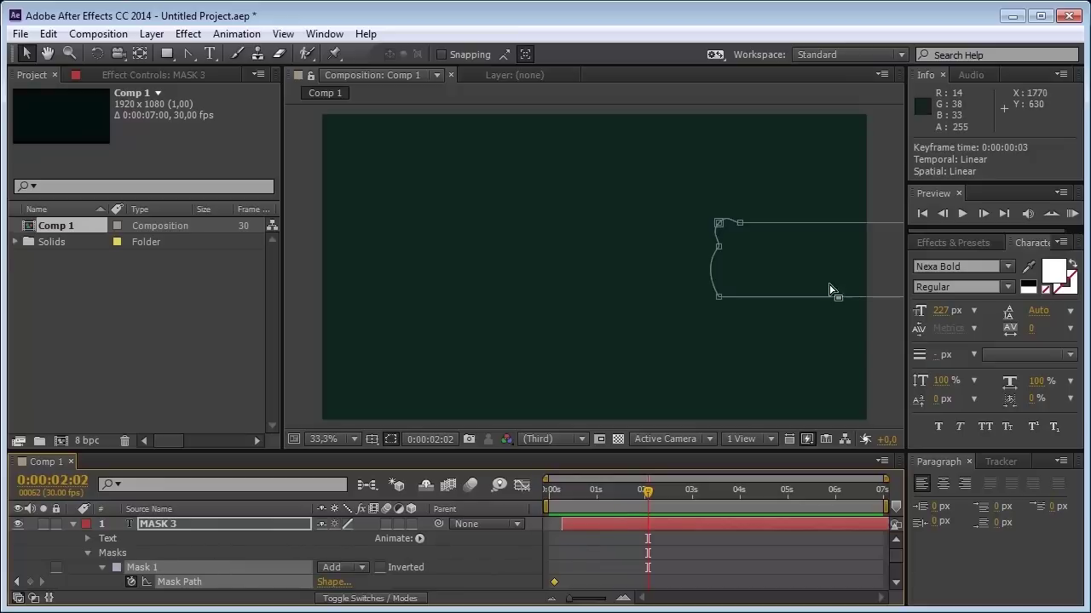
double_click(720, 227)
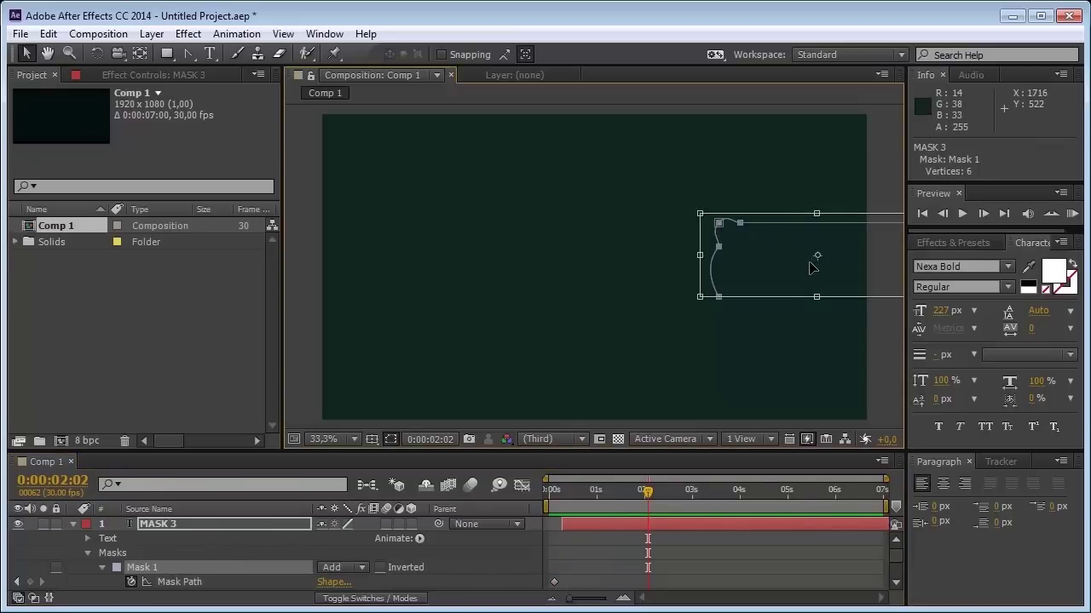
left_click_drag(811, 268, 600, 273)
left_click(585, 495)
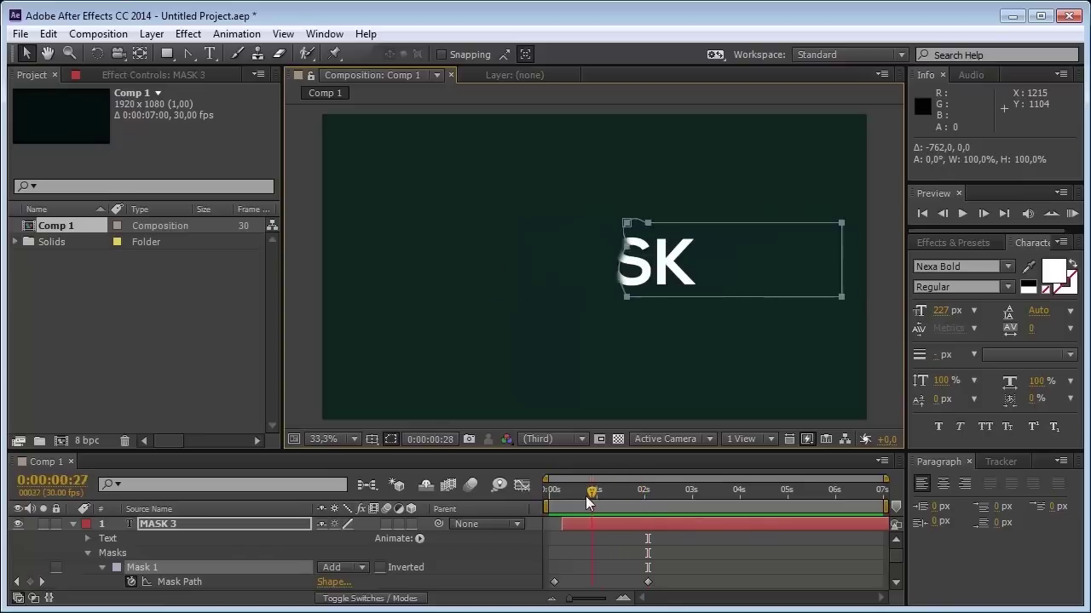
mouse_move(585, 496)
left_mouse_down()
mouse_move(559, 499)
mouse_move(594, 501)
left_mouse_up()
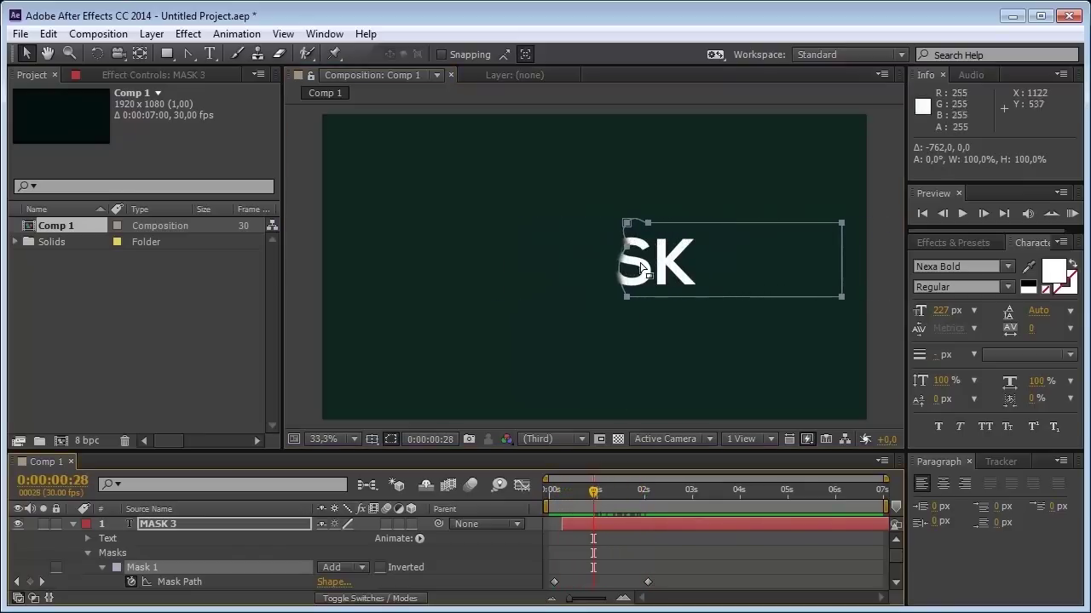
left_click(479, 285)
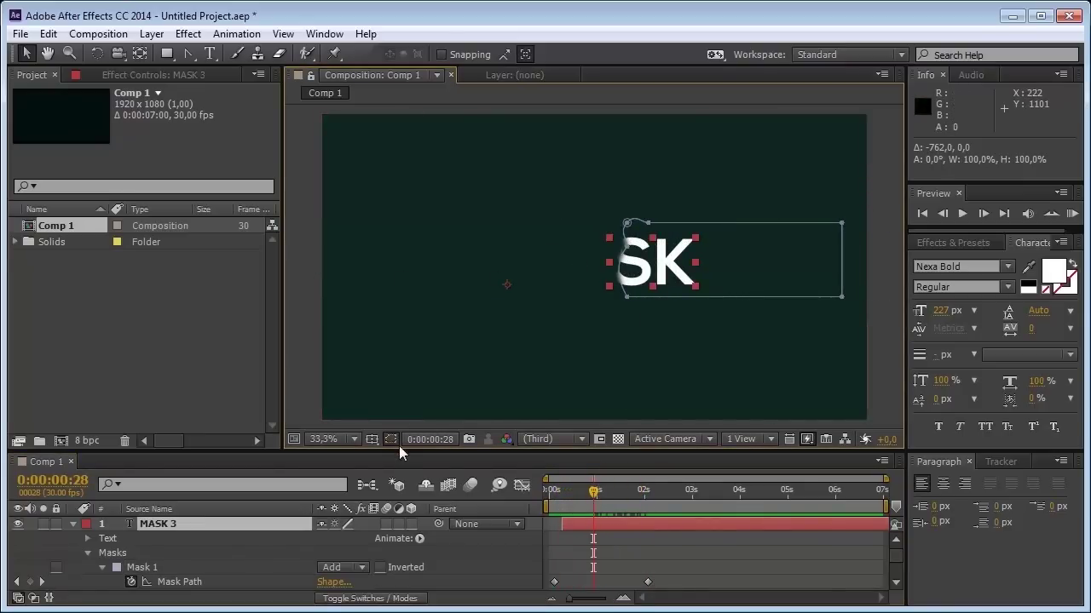
left_click(302, 365)
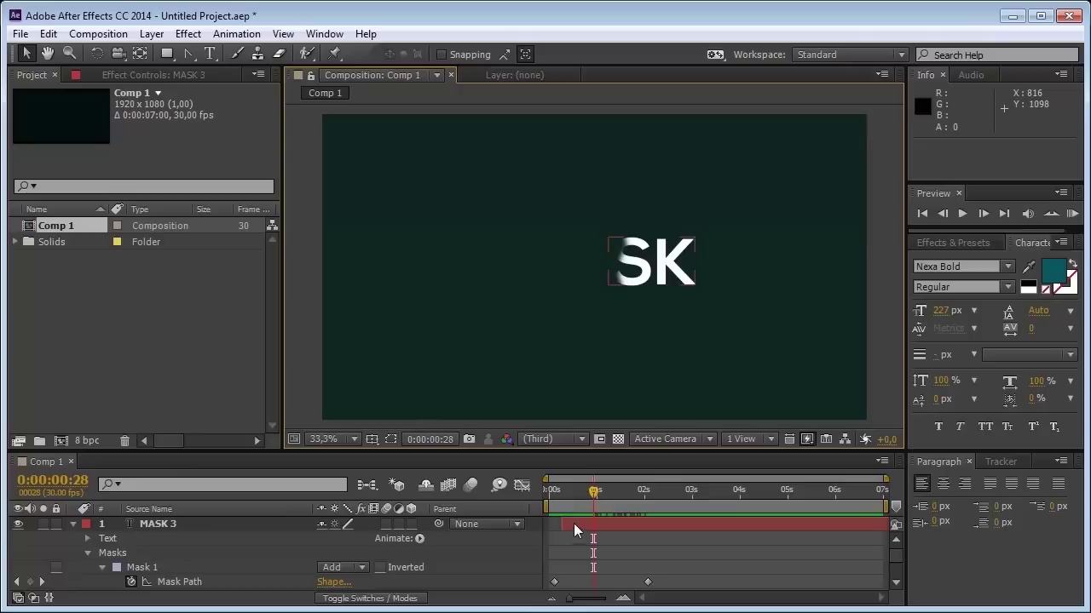
Duplicate the MASK 3 layer twice with Ctrl+D, producing MASK 4 and MASK 5.
left_click(151, 529)
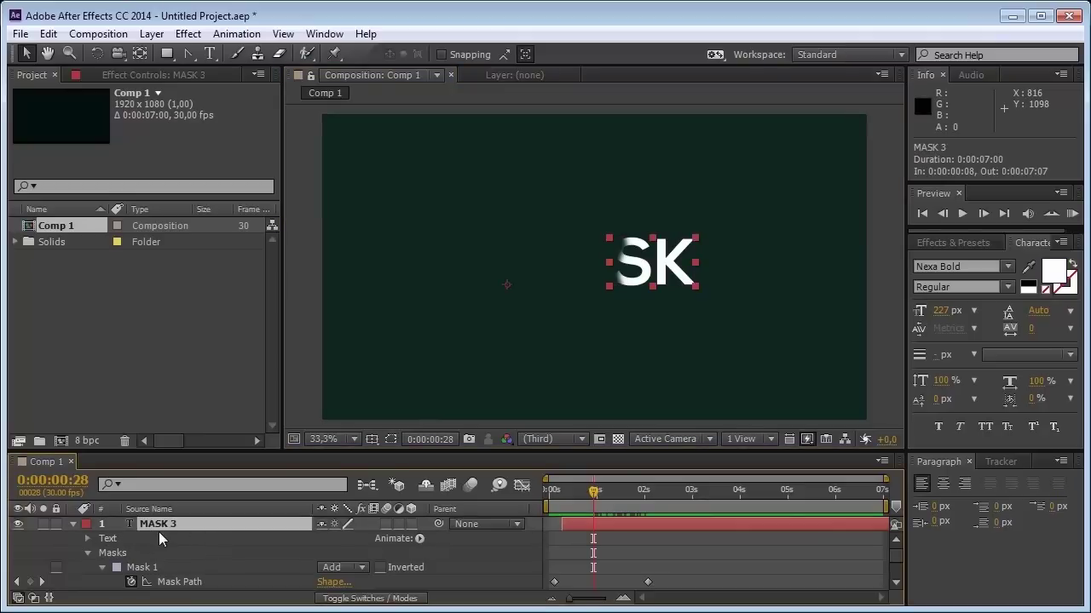
key("ctrl+d")
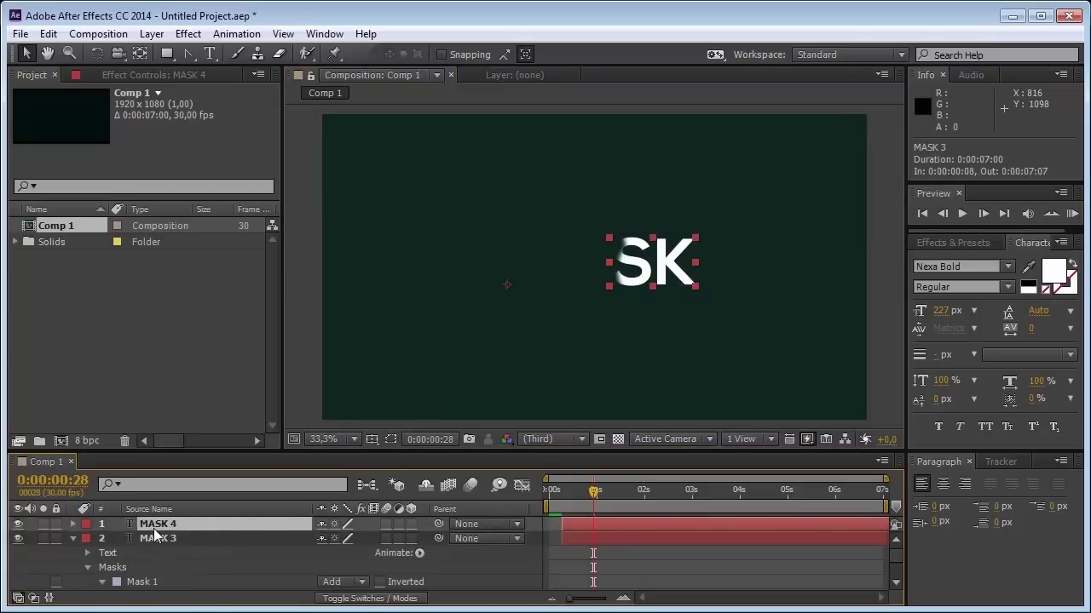
key("ctrl+d")
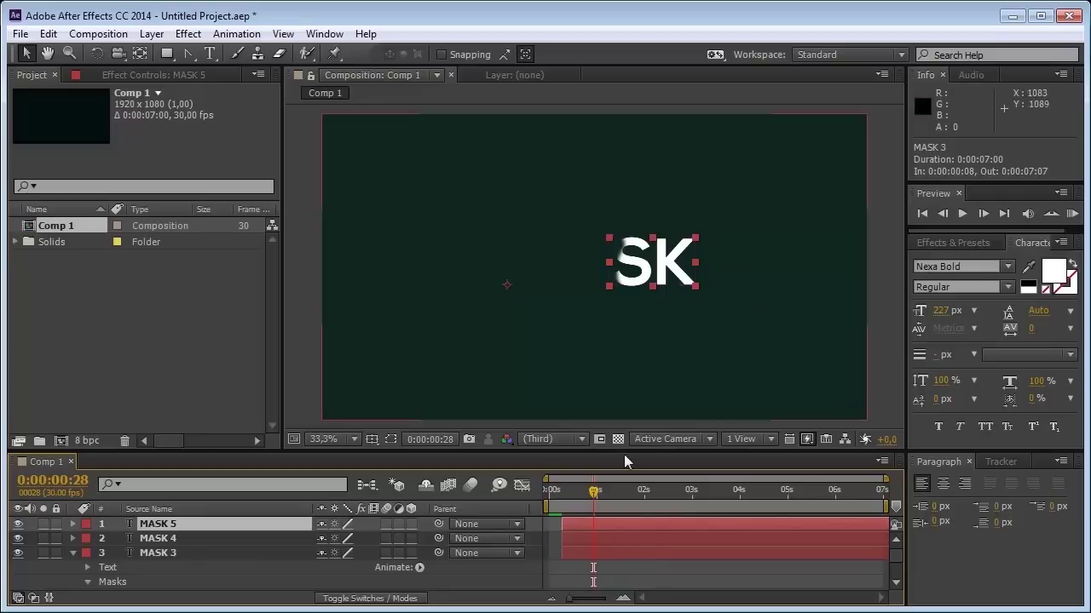
left_click(160, 541)
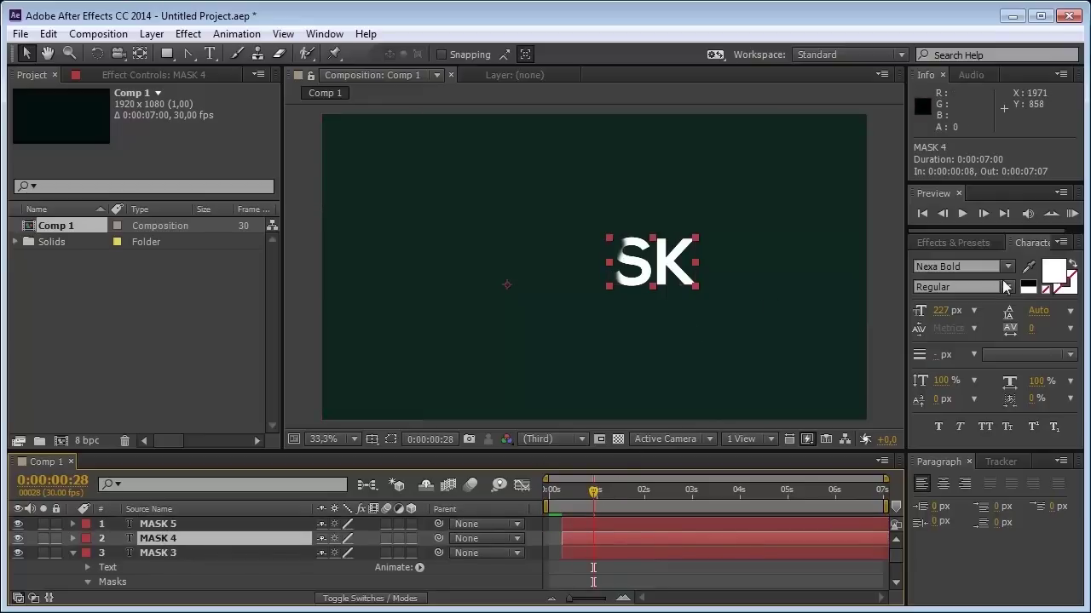
left_click(162, 526)
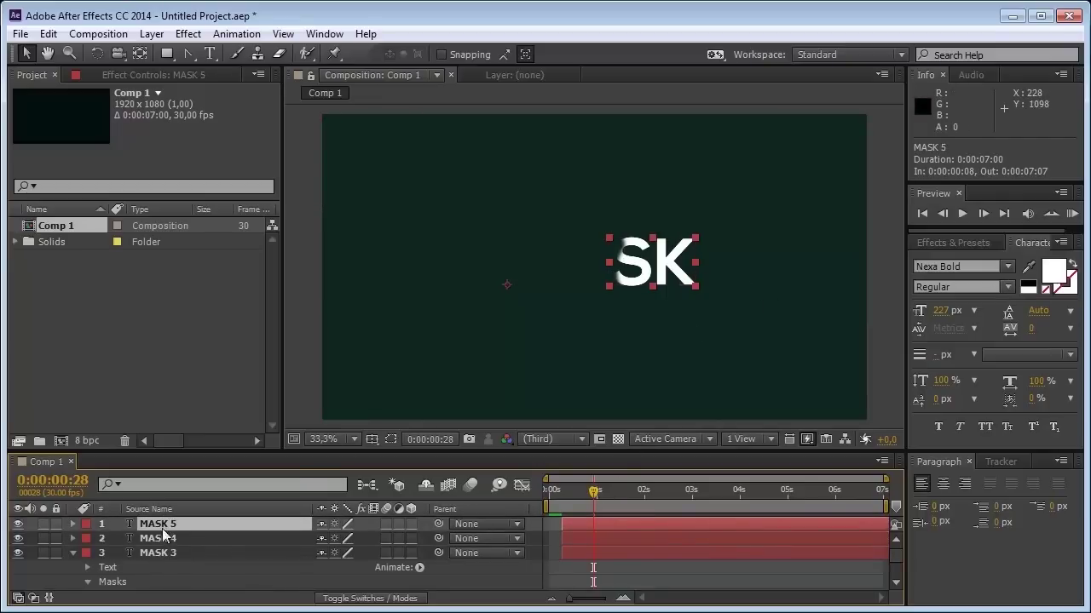
left_click(157, 539)
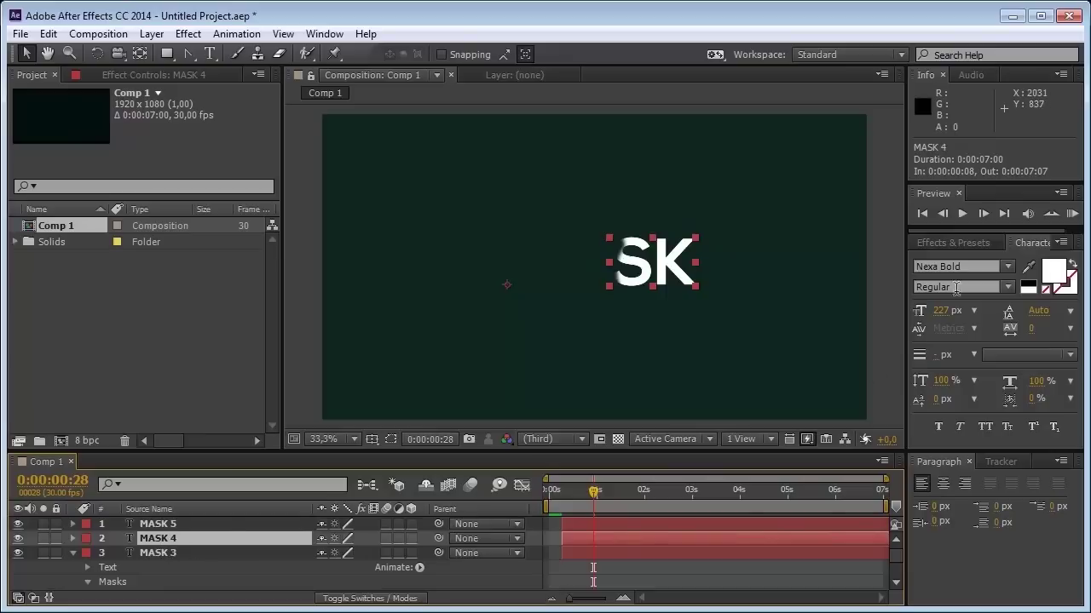
Colour the MASK 4 text red, #C90808.
left_click(1053, 274)
left_click(884, 391)
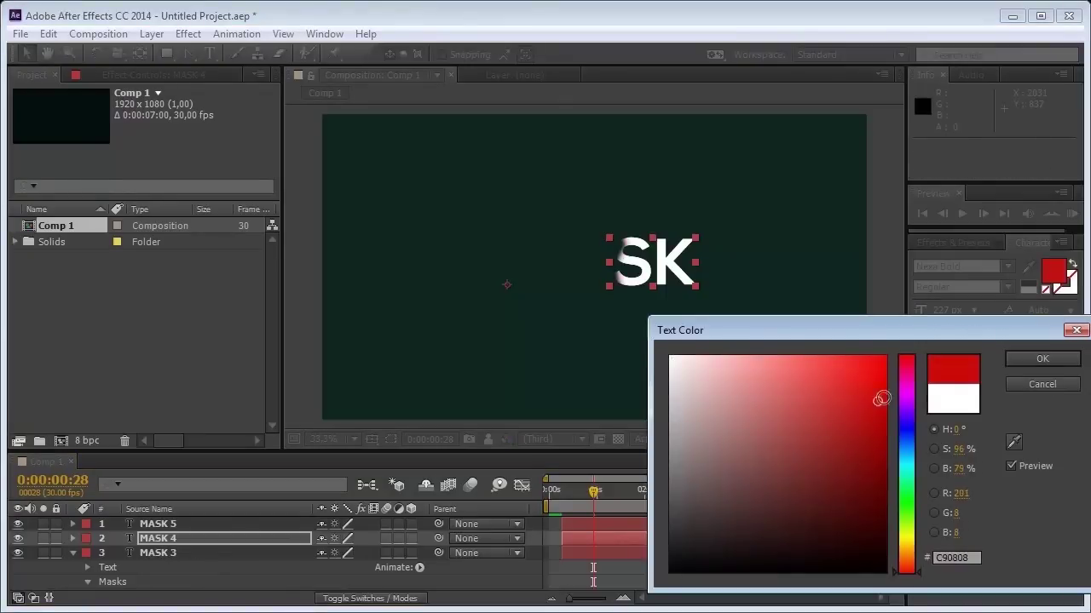
left_click(1025, 362)
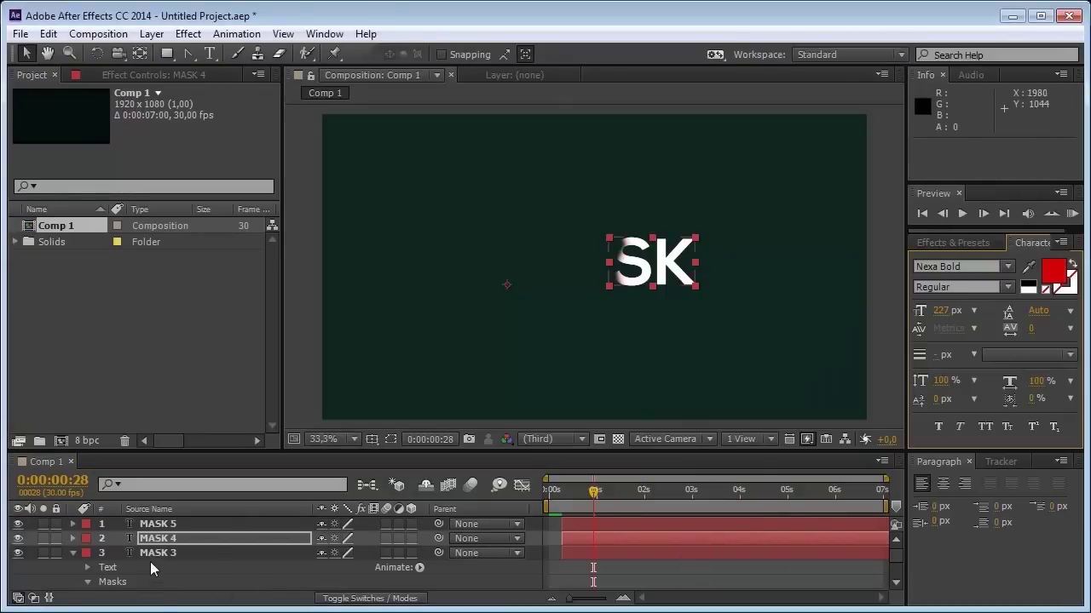
Colour the MASK 3 text blue, 0773B8.
left_click(155, 554)
left_click(1053, 272)
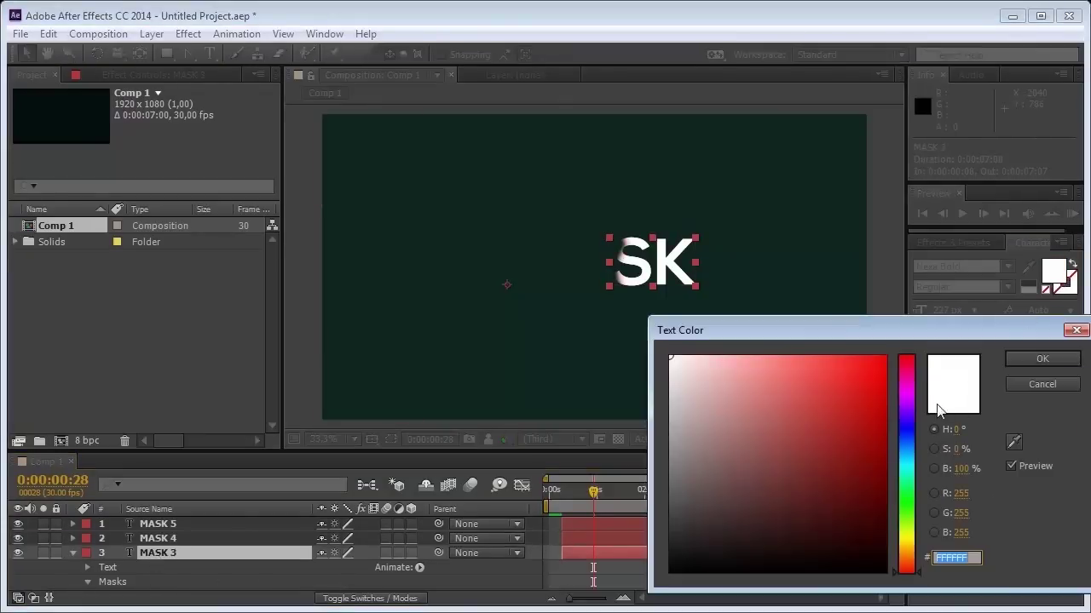
left_click(906, 448)
left_click(878, 416)
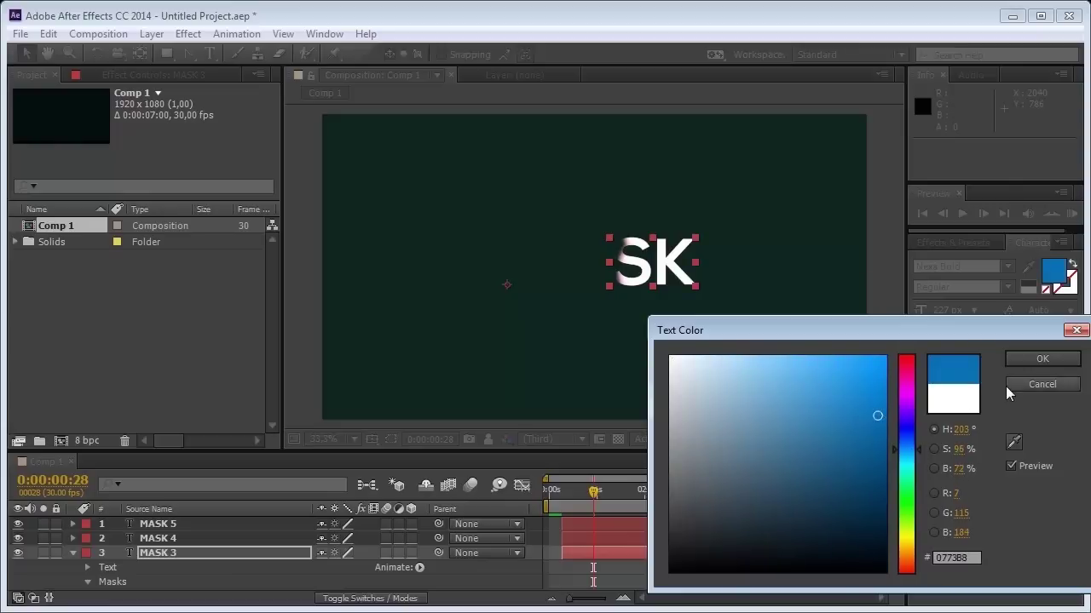
left_click(1016, 359)
left_click(609, 537)
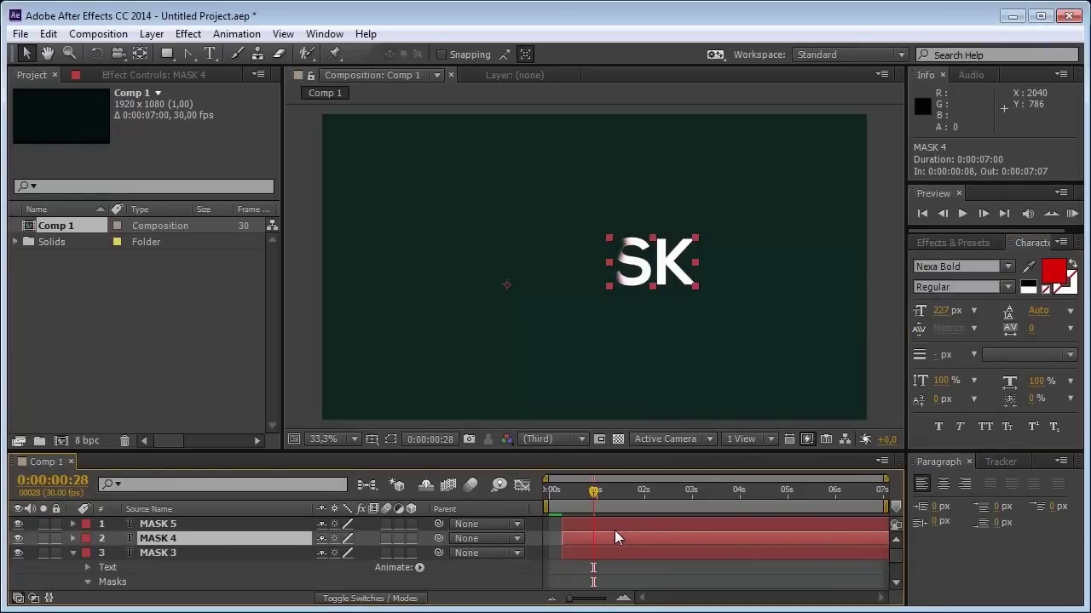
Start MASK 5 at frame 13 and MASK 4 at frame 11, then preview the staggered reveal.
left_click_drag(616, 523, 624, 521)
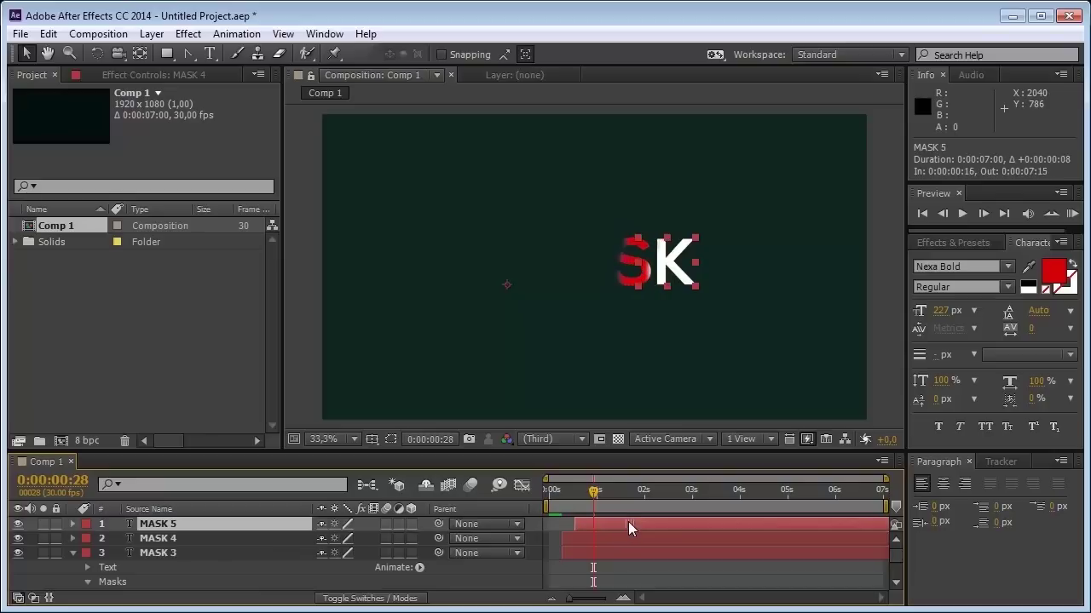
left_click_drag(623, 543, 629, 546)
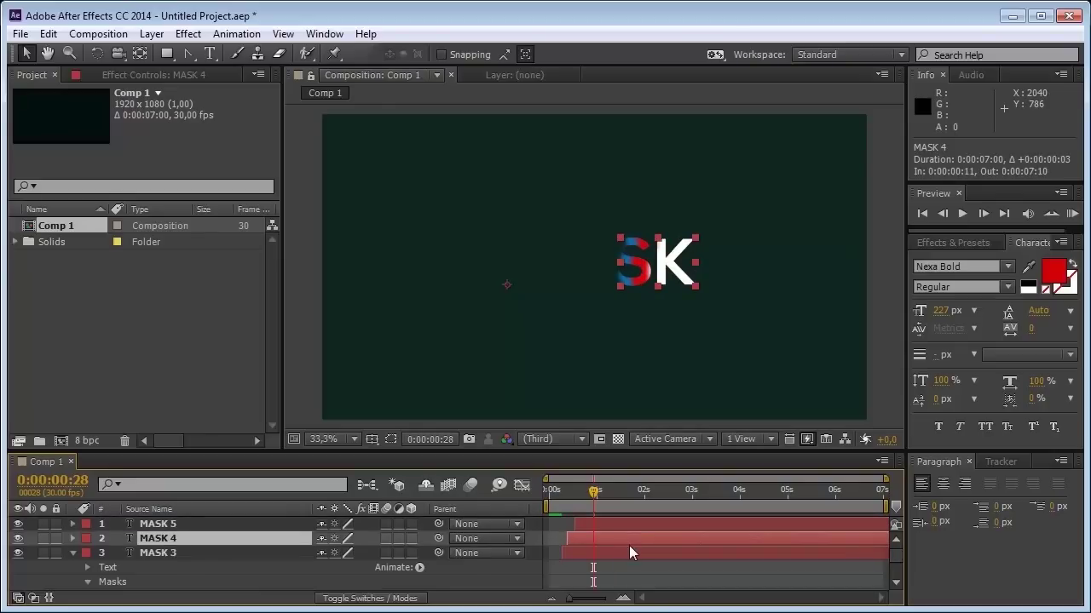
left_click(1074, 214)
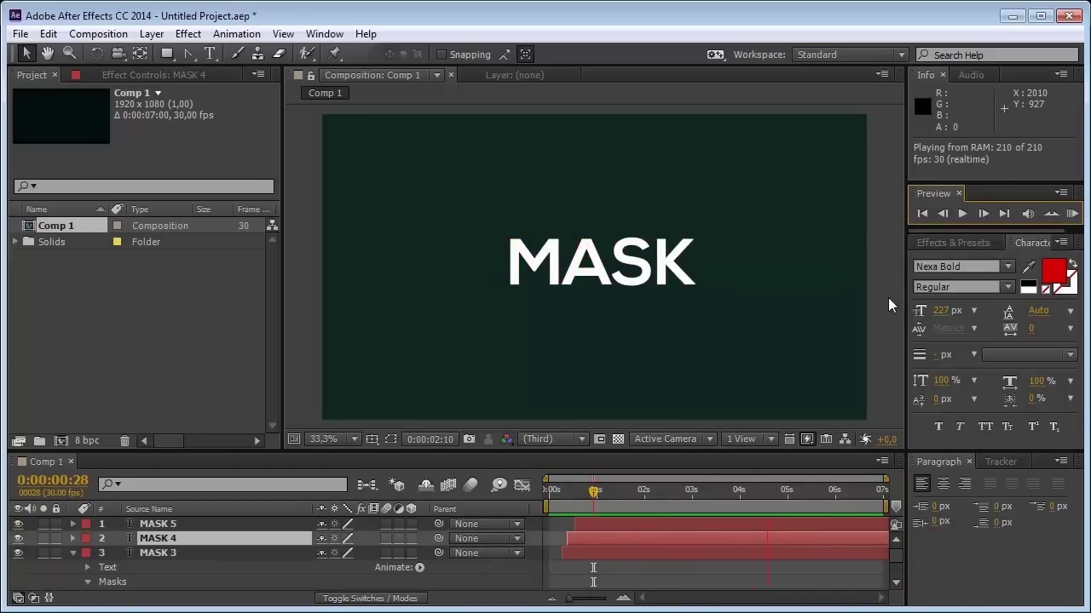
key("space")
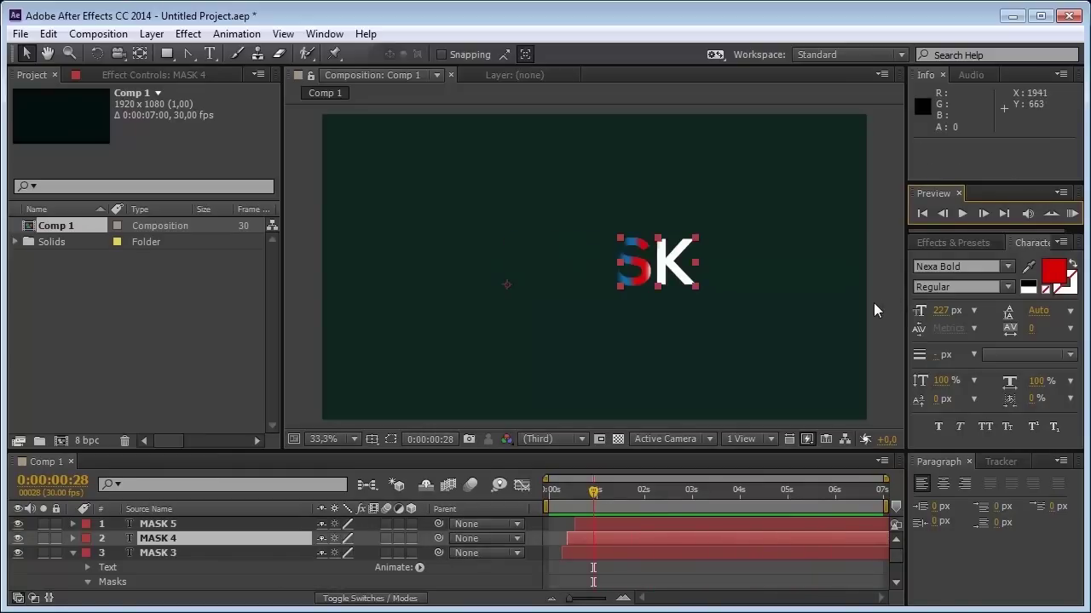
left_click_drag(586, 502, 652, 492)
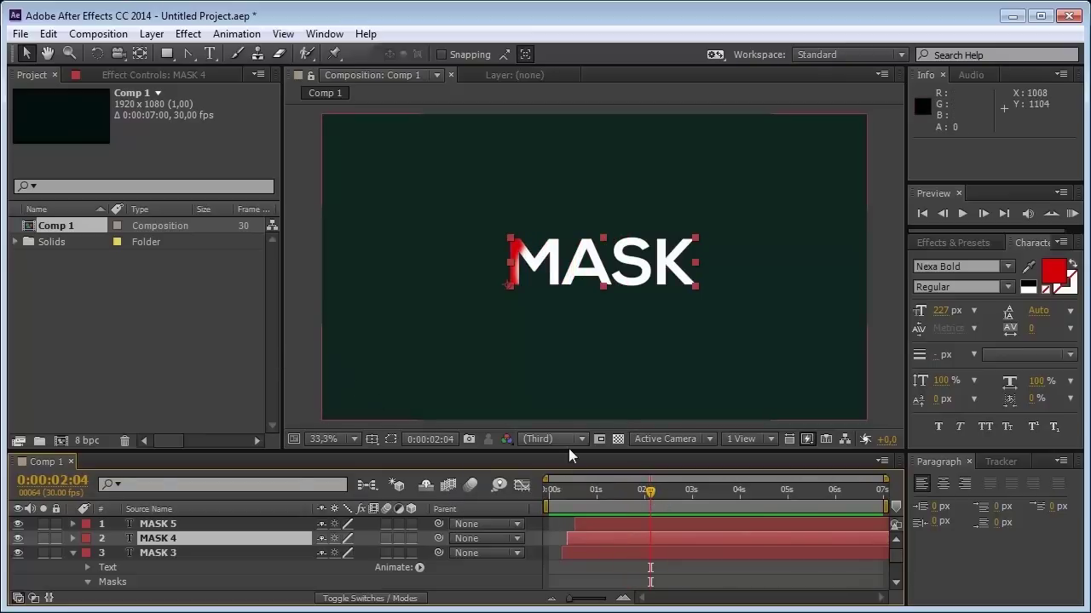
mouse_move(649, 494)
left_mouse_down()
mouse_move(669, 500)
mouse_move(559, 493)
mouse_move(662, 494)
left_mouse_up()
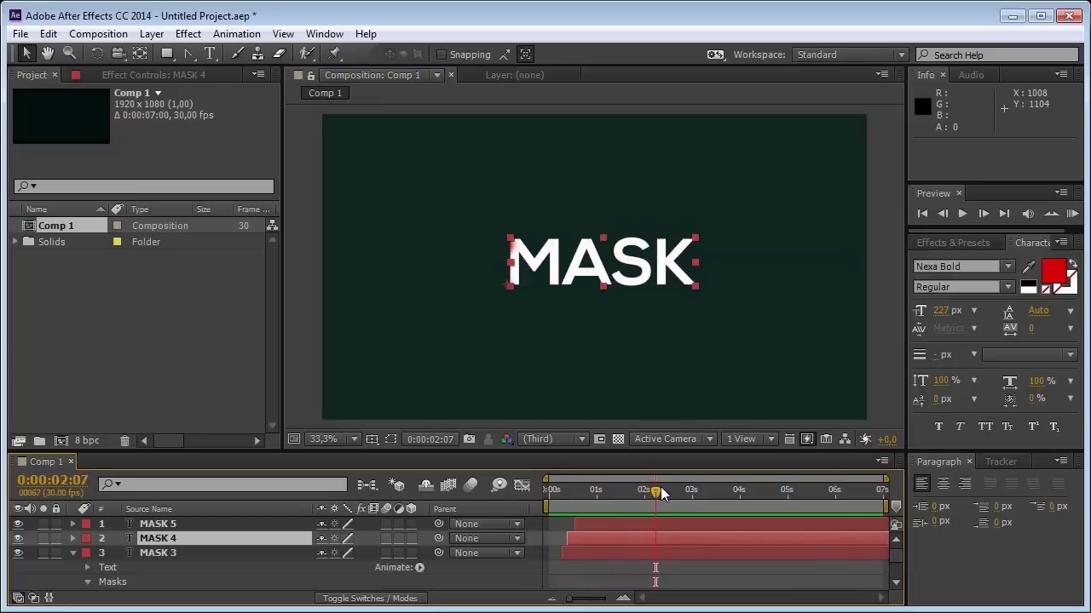